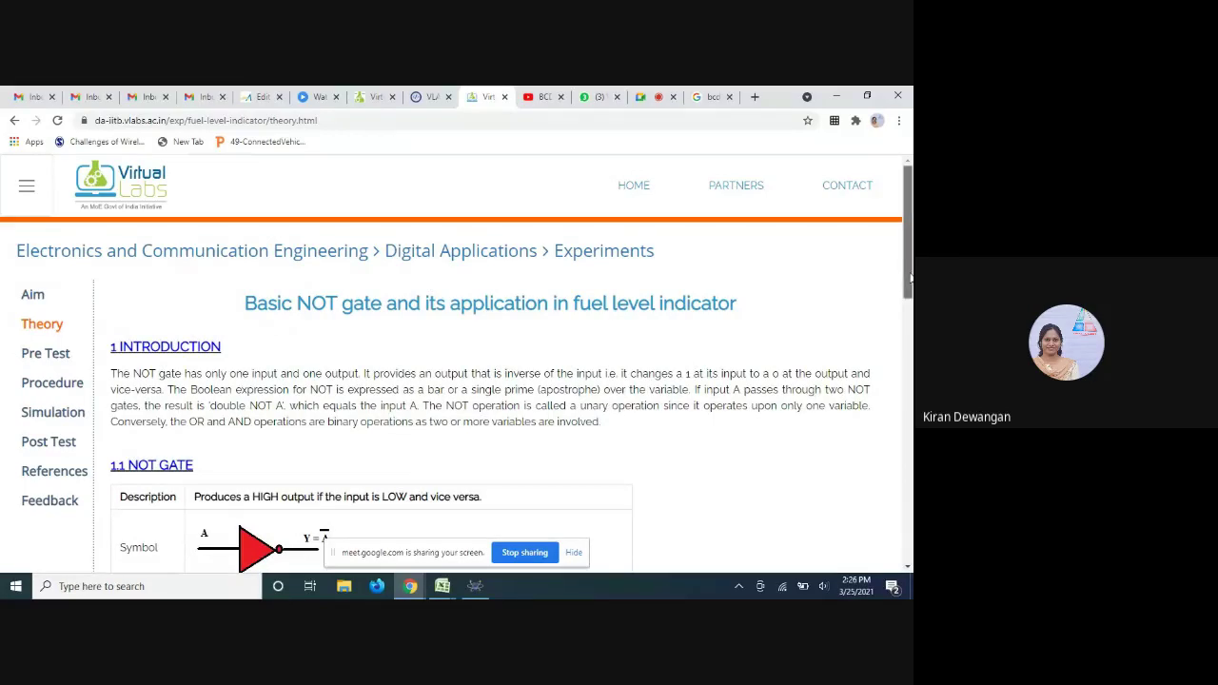
{"action": "scroll", "coordinate": [490, 290], "scroll_direction": "down", "scroll_amount": 2}
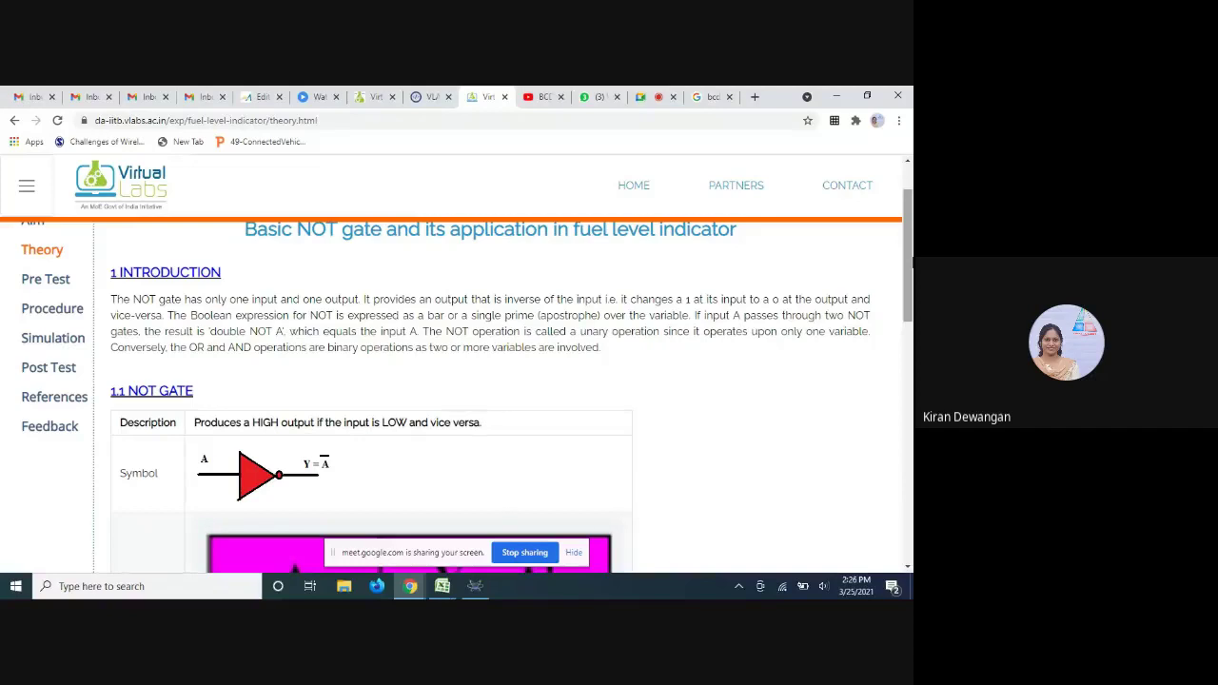
{"action": "left_click_drag", "start_coordinate": [909, 261], "coordinate": [909, 300]}
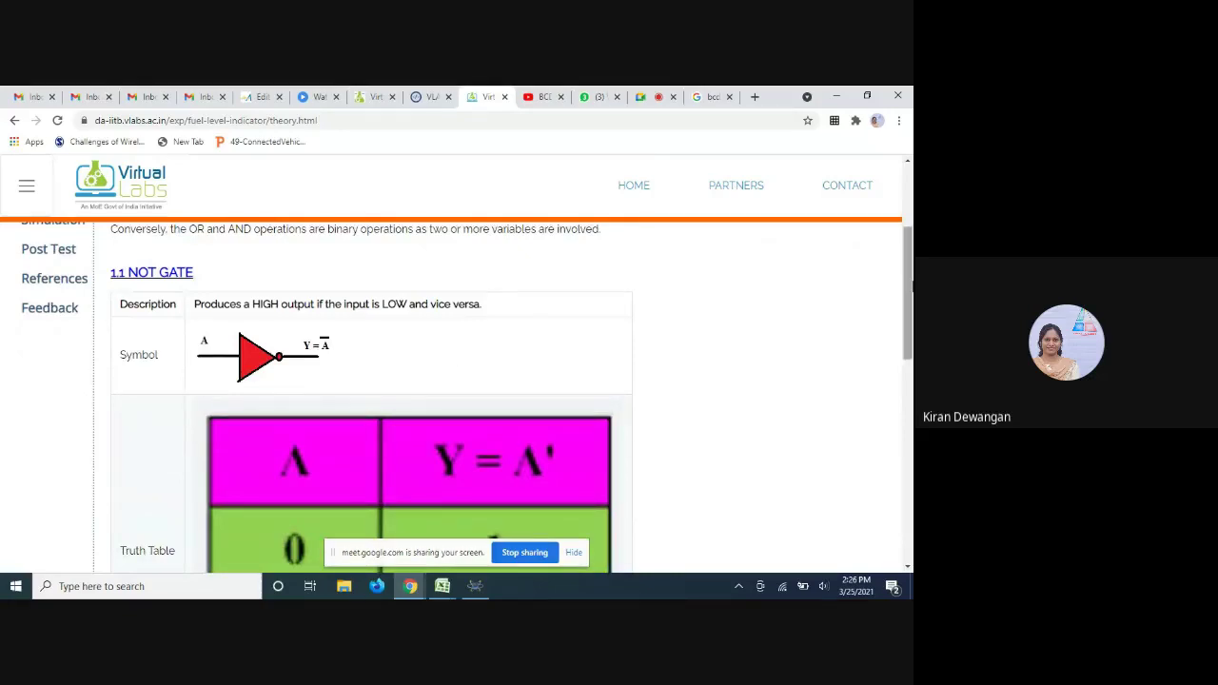
{"action": "left_click_drag", "start_coordinate": [909, 289], "coordinate": [885, 427]}
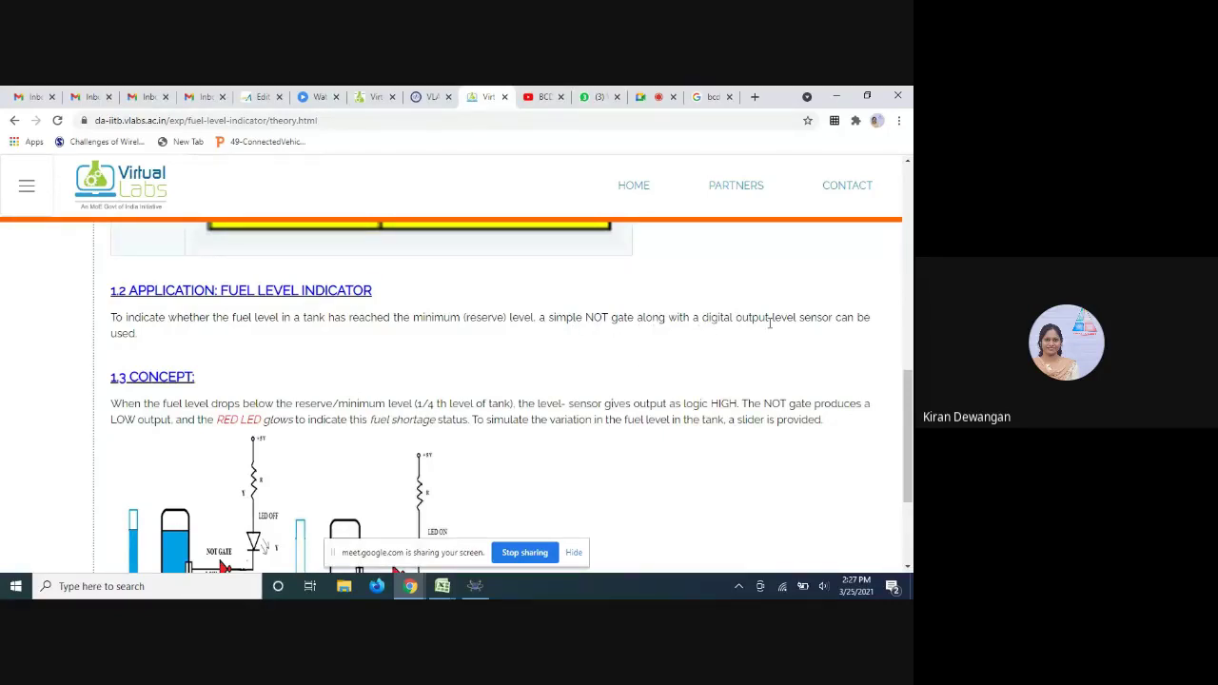
{"action": "left_click_drag", "start_coordinate": [911, 425], "coordinate": [910, 461]}
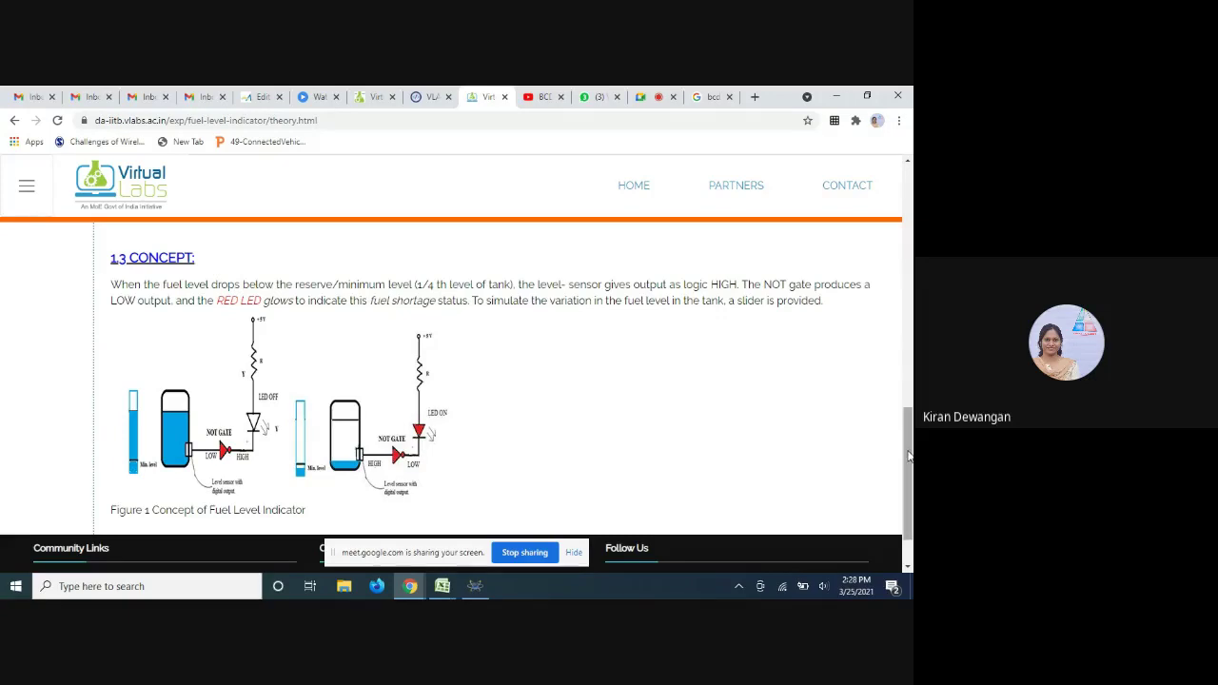
{"action": "left_click_drag", "start_coordinate": [909, 457], "coordinate": [909, 219]}
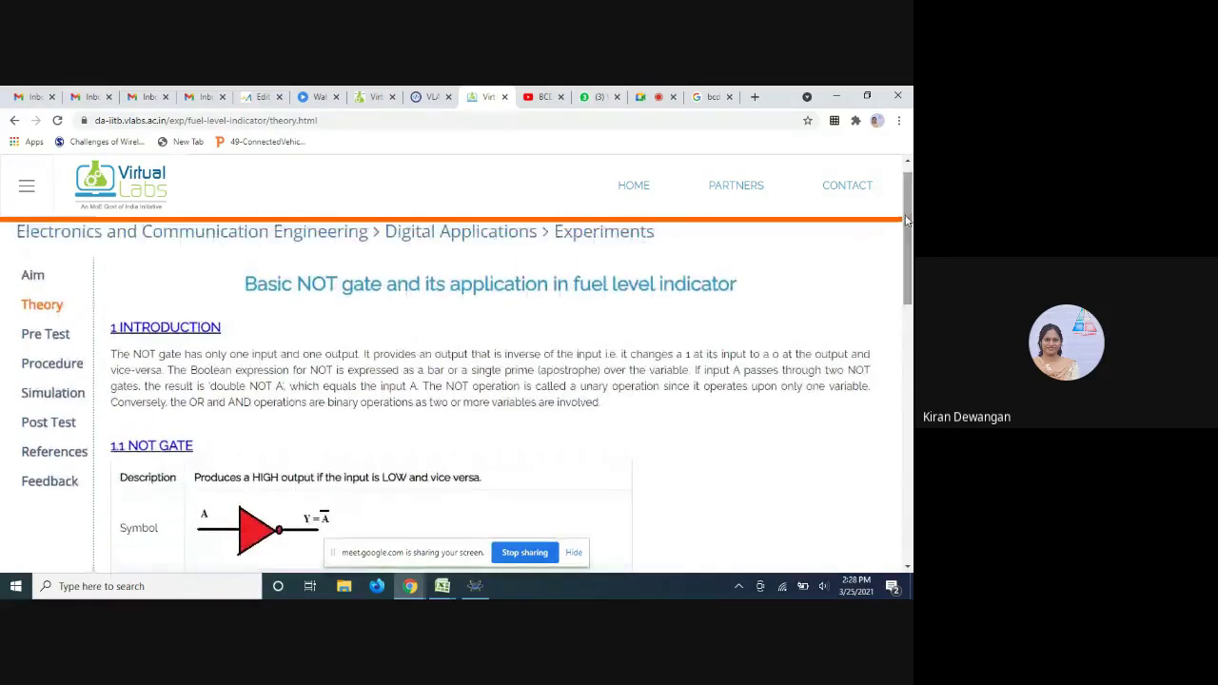
Read the five fuel level indicator Procedure steps, then go to the Simulation page
{"action": "left_click", "coordinate": [42, 369]}
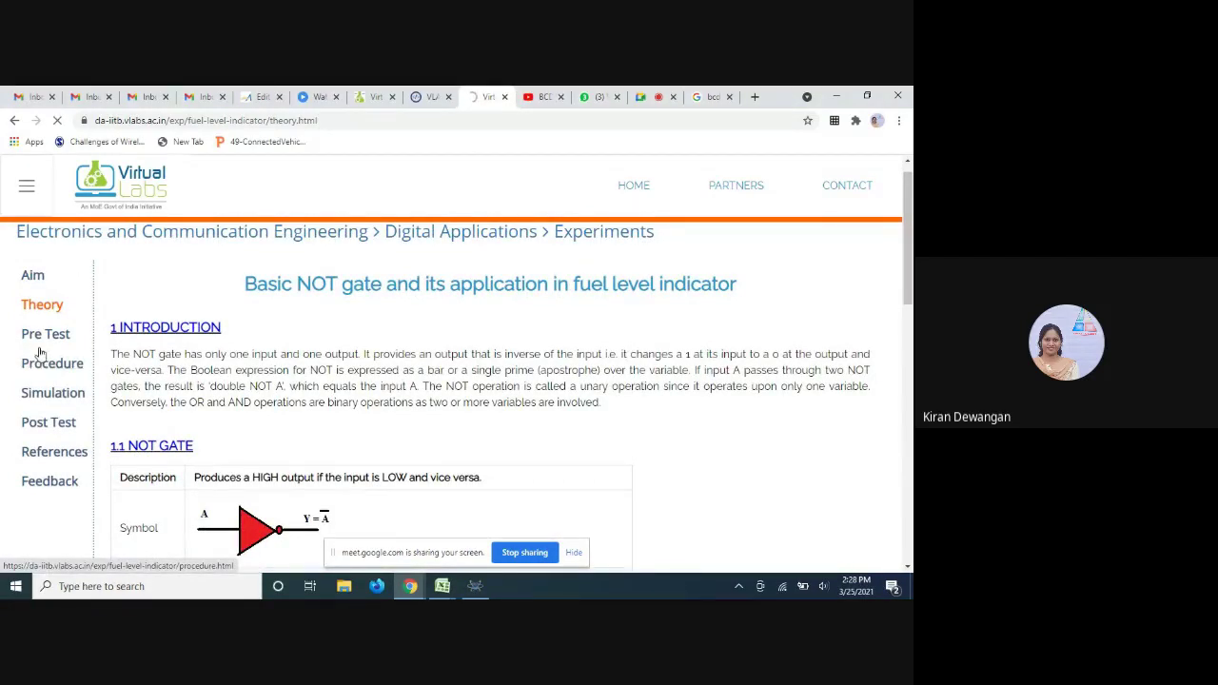
{"action": "left_click_drag", "start_coordinate": [907, 255], "coordinate": [908, 261]}
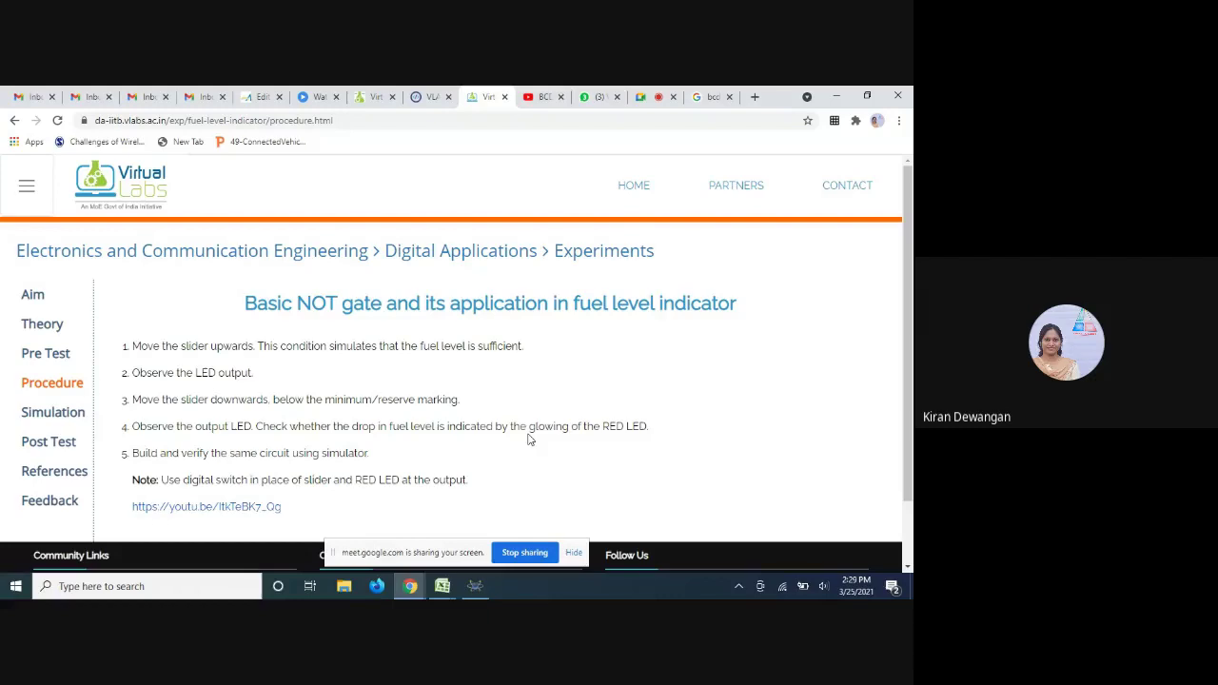
{"action": "left_click", "coordinate": [61, 414]}
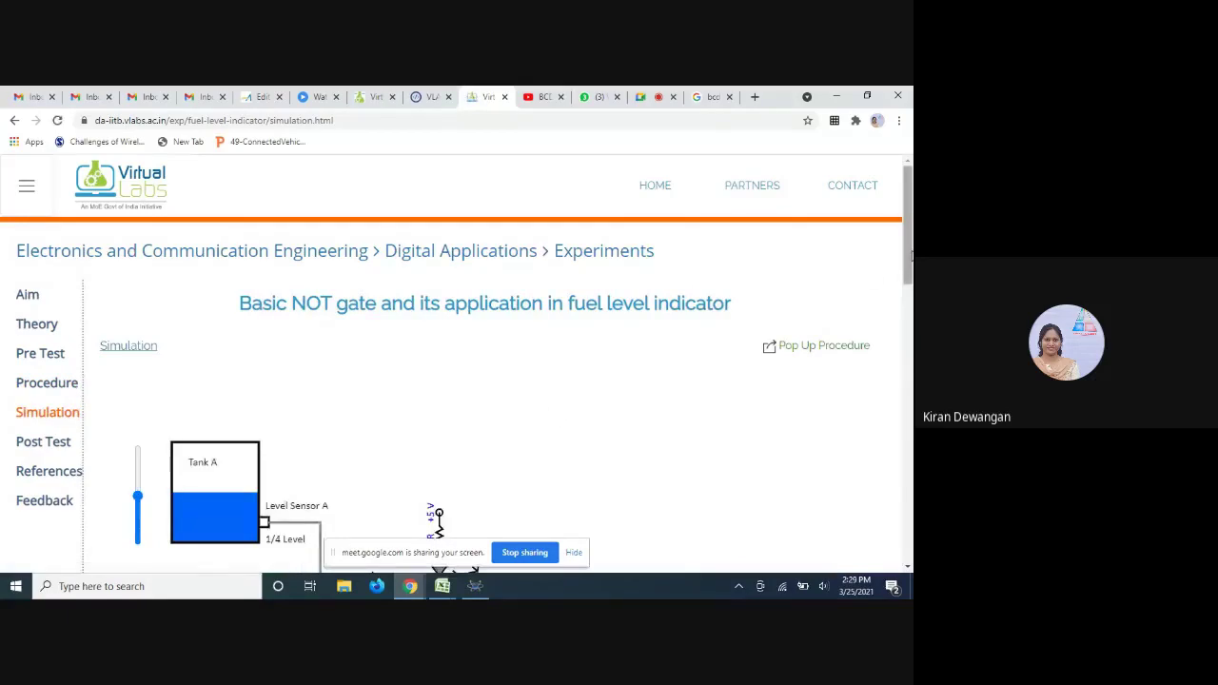
Drop Tank A's fuel below the reserve mark, then raise it to about three-quarters so the LED turns off
{"action": "left_click_drag", "start_coordinate": [910, 255], "coordinate": [910, 302]}
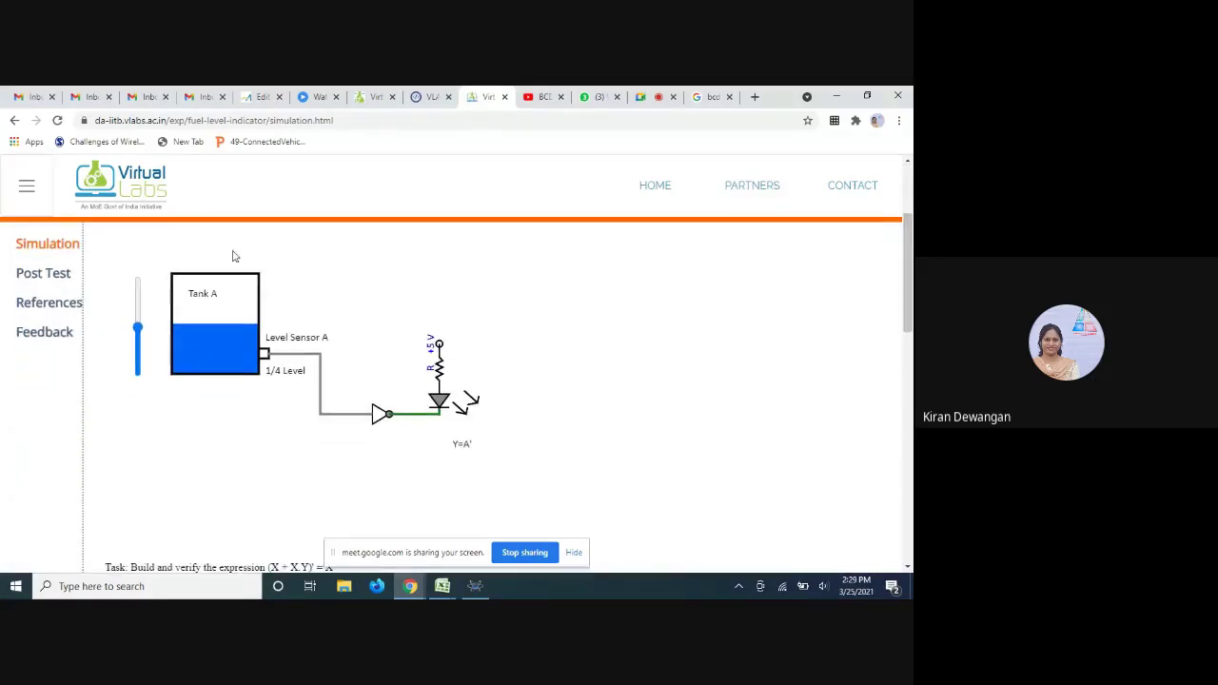
{"action": "left_click_drag", "start_coordinate": [138, 328], "coordinate": [139, 372]}
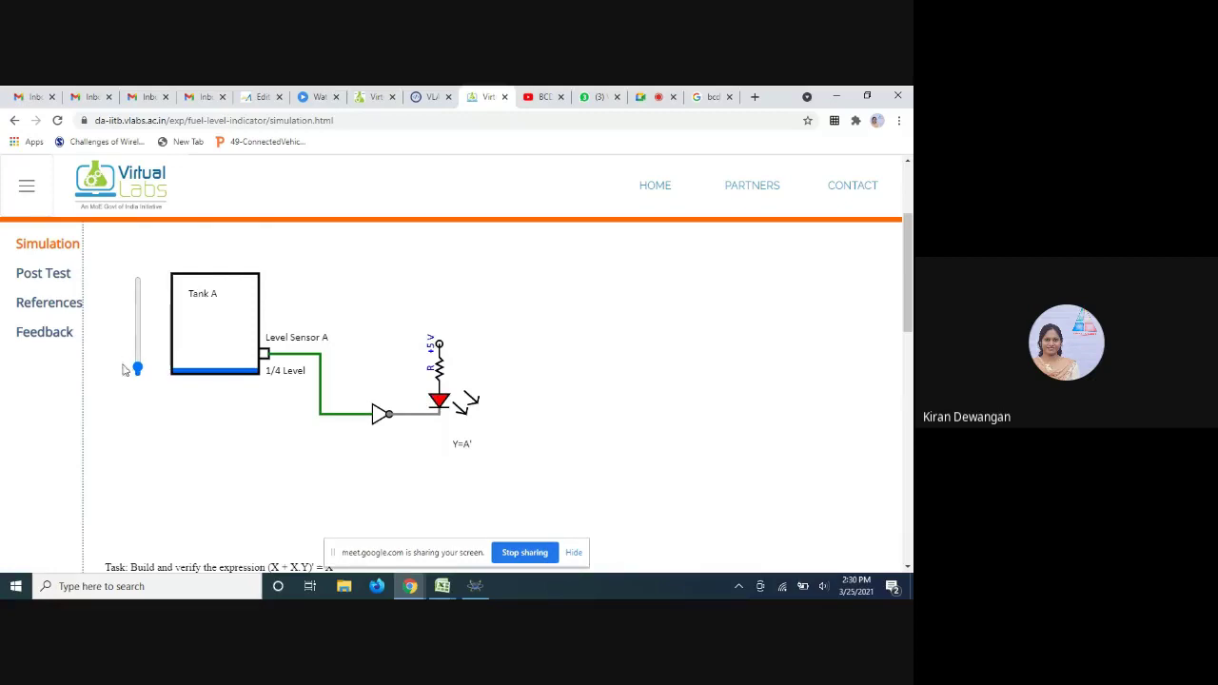
{"action": "left_click_drag", "start_coordinate": [140, 375], "coordinate": [140, 346]}
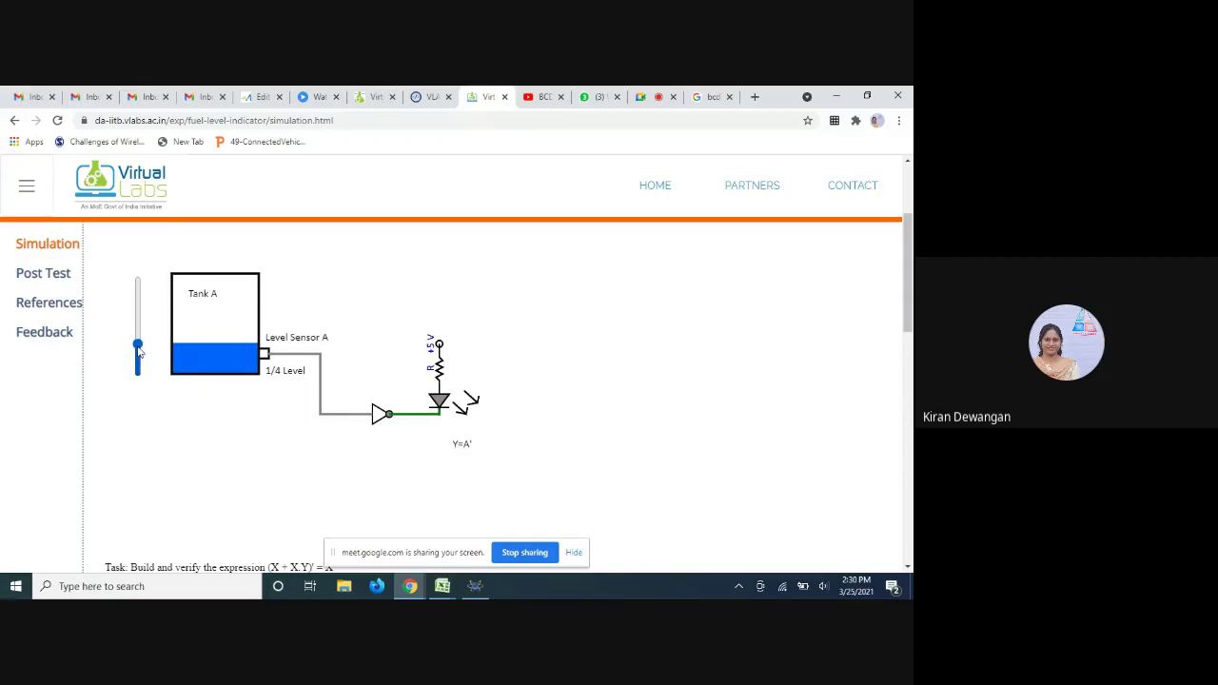
{"action": "left_click_drag", "start_coordinate": [139, 352], "coordinate": [141, 316]}
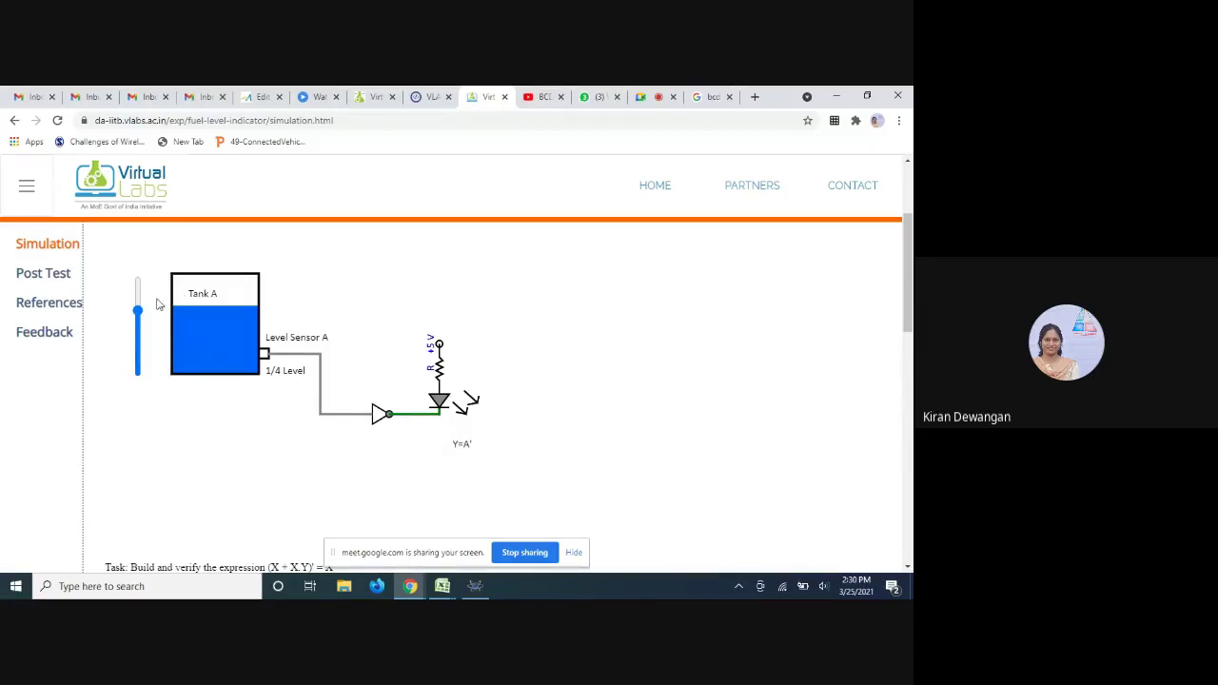
Drain Tank A back to the 1/4 reserve level so the red LED lights, then return to the page top
{"action": "left_click_drag", "start_coordinate": [138, 314], "coordinate": [141, 362]}
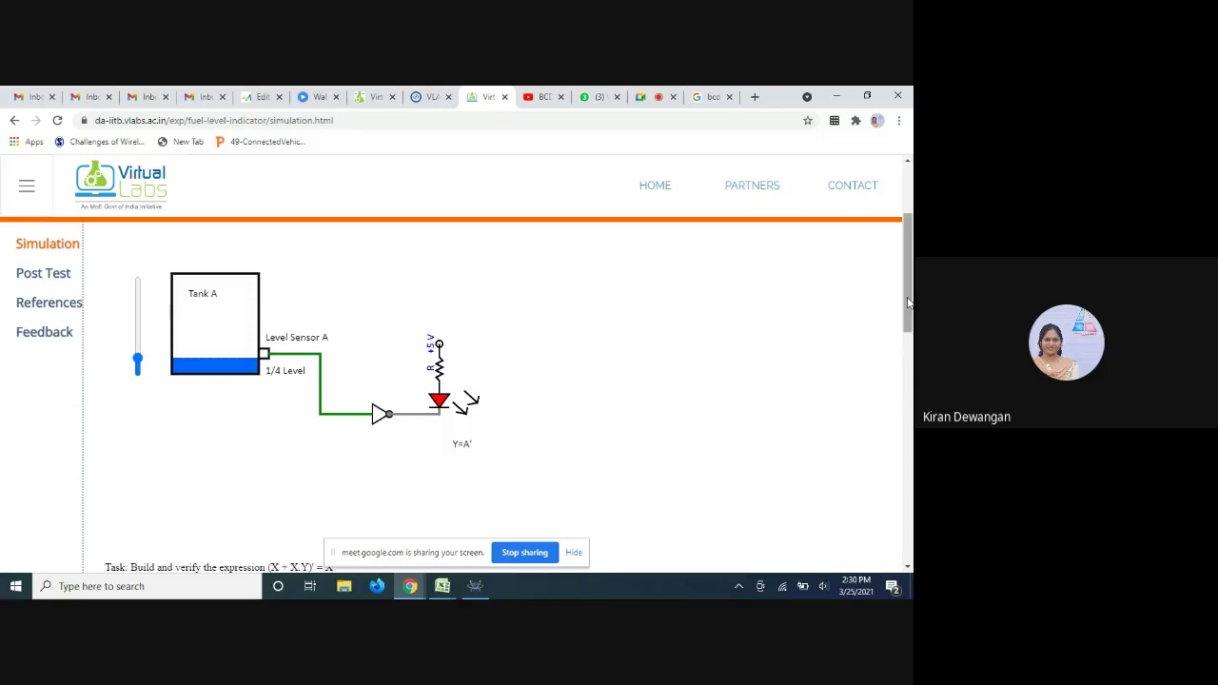
{"action": "left_click_drag", "start_coordinate": [909, 302], "coordinate": [909, 279]}
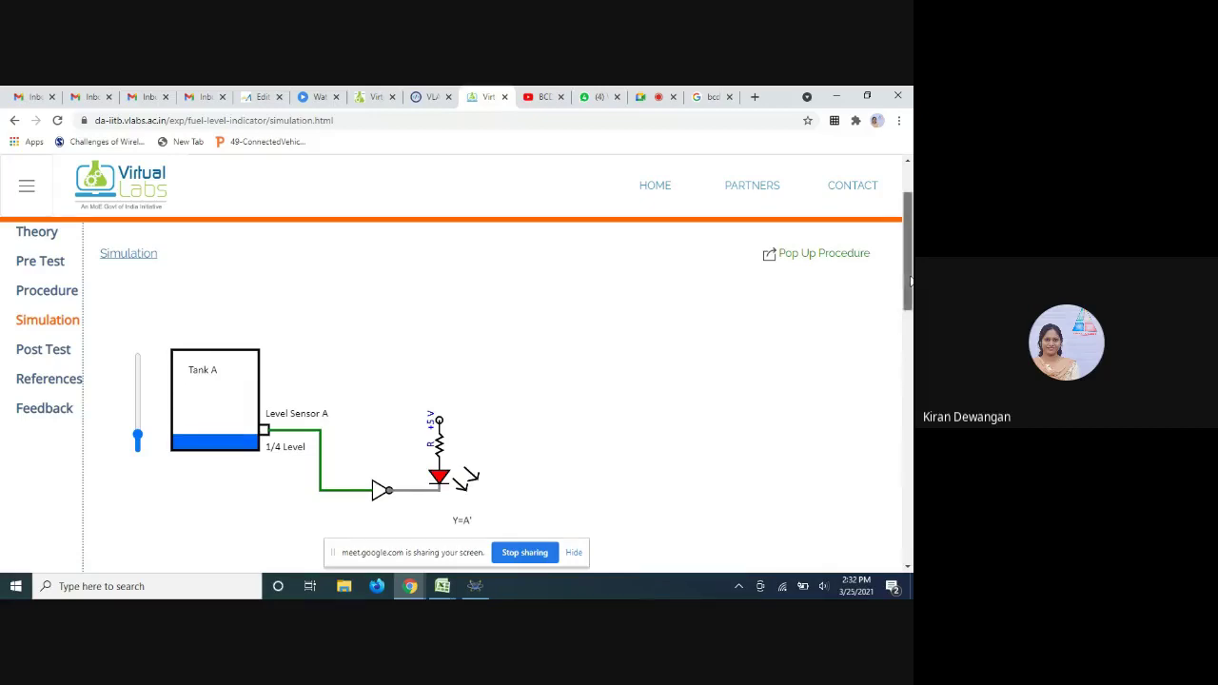
{"action": "scroll", "coordinate": [909, 281], "scroll_direction": "up", "scroll_amount": 1}
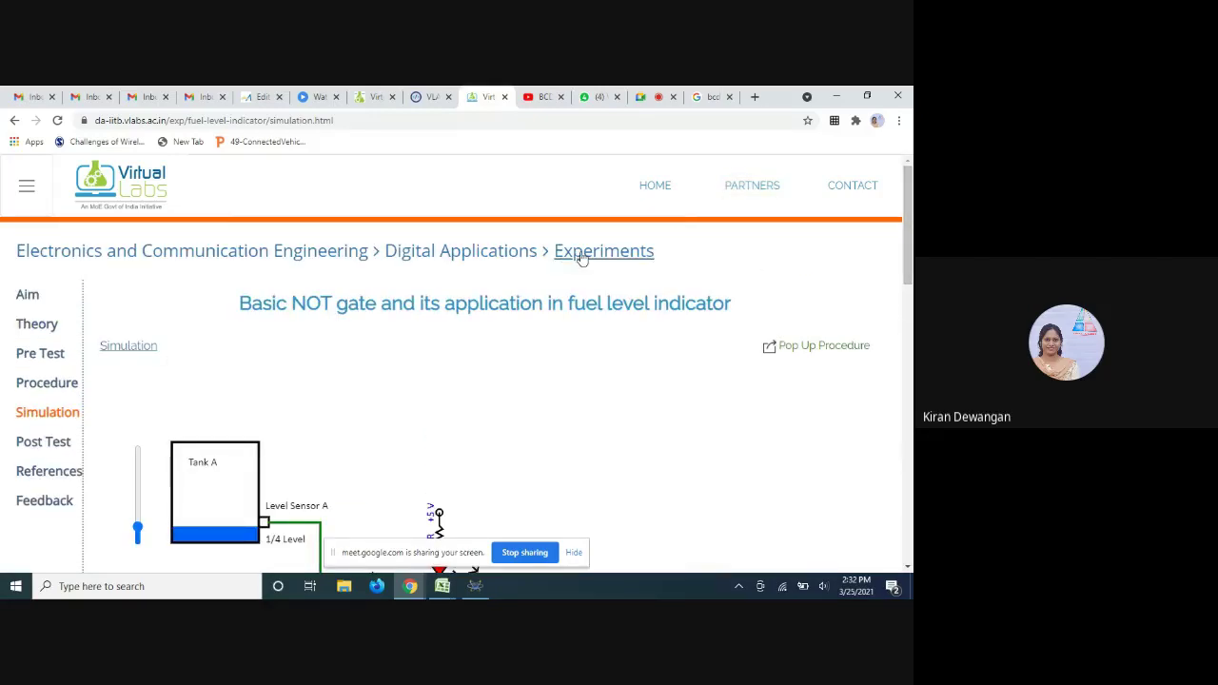
Go back to the Experiments list and open 'Seat belt warning system using basic AND and NOT gates'
{"action": "left_click", "coordinate": [580, 257]}
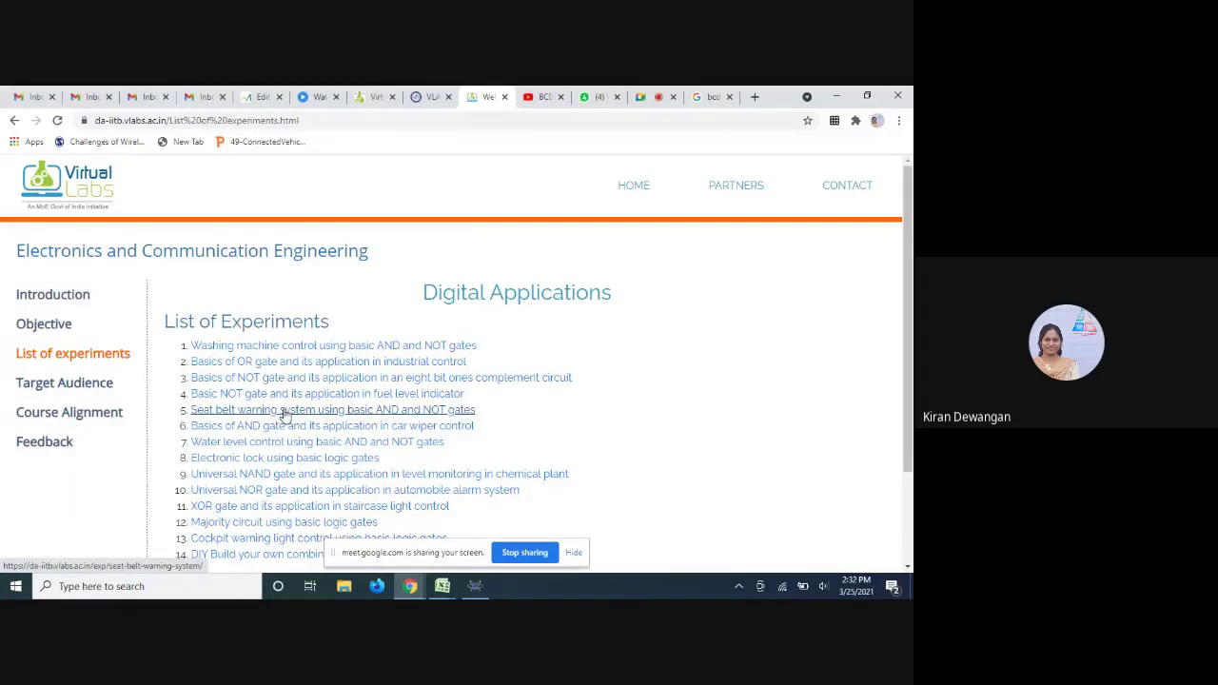
{"action": "left_click", "coordinate": [284, 410]}
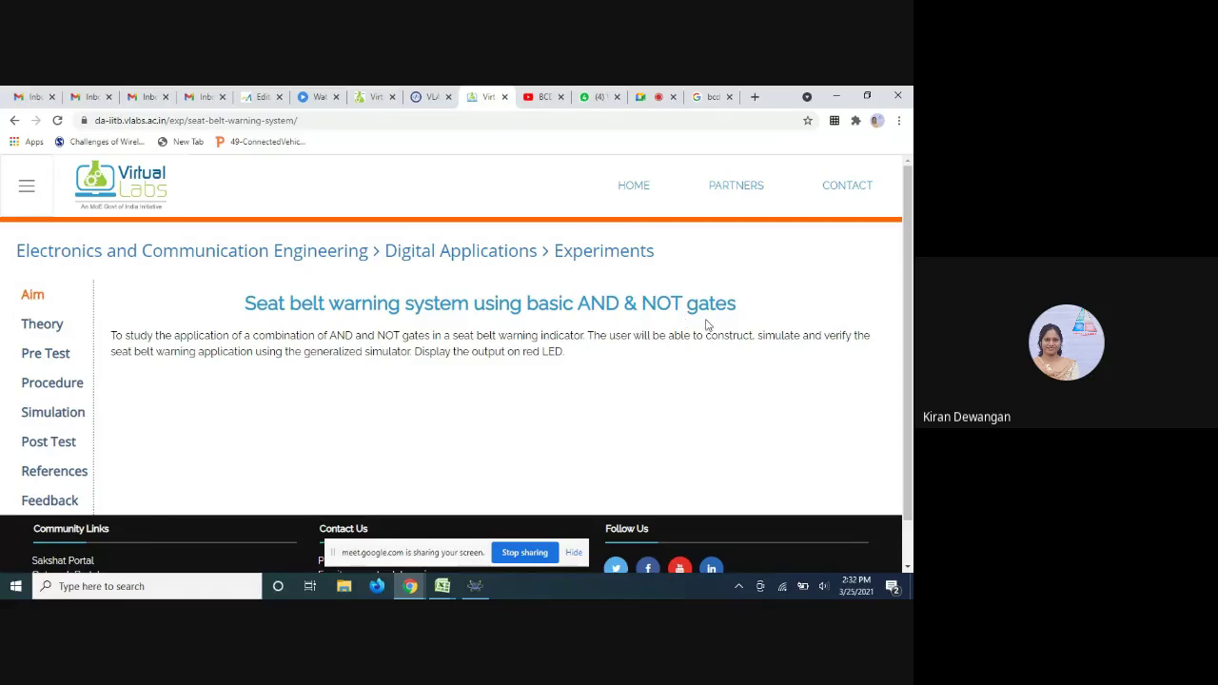
Read the seat belt experiment's Theory introduction explaining W = D.B̄.I
{"action": "left_click", "coordinate": [36, 329]}
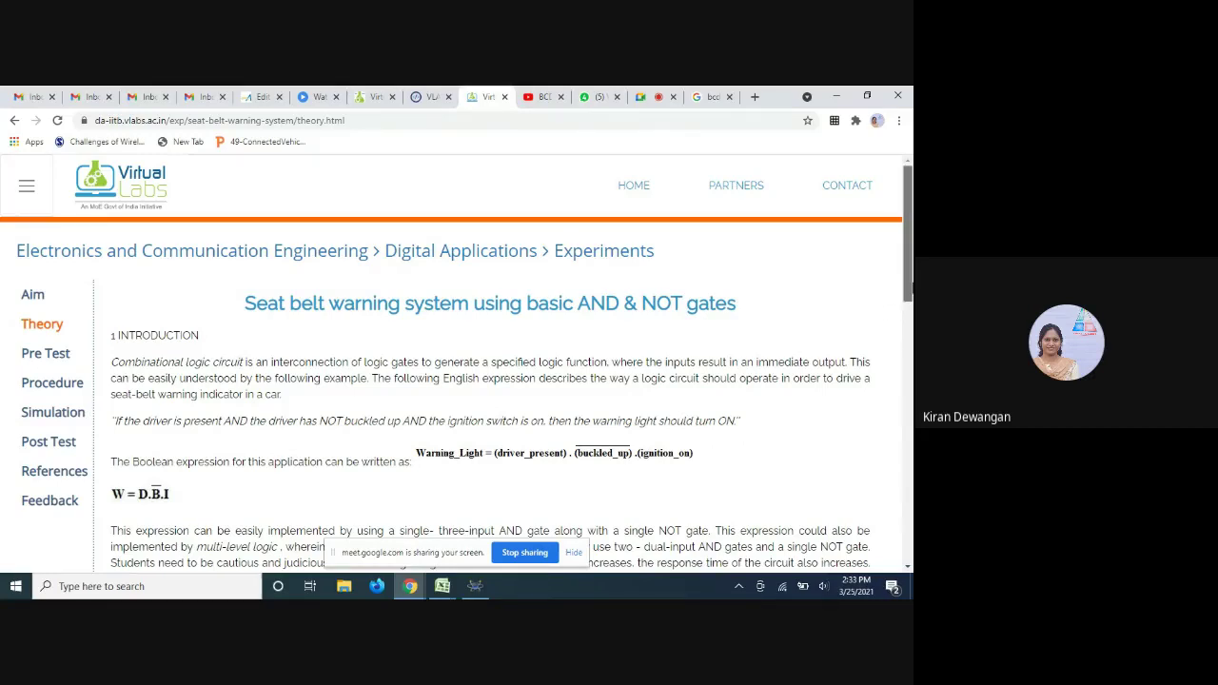
{"action": "scroll", "coordinate": [909, 288], "scroll_direction": "down", "scroll_amount": 1}
{"action": "mouse_move", "coordinate": [908, 289]}
{"action": "left_mouse_down"}
{"action": "mouse_move", "coordinate": [908, 306]}
{"action": "mouse_move", "coordinate": [909, 294]}
{"action": "left_mouse_up"}
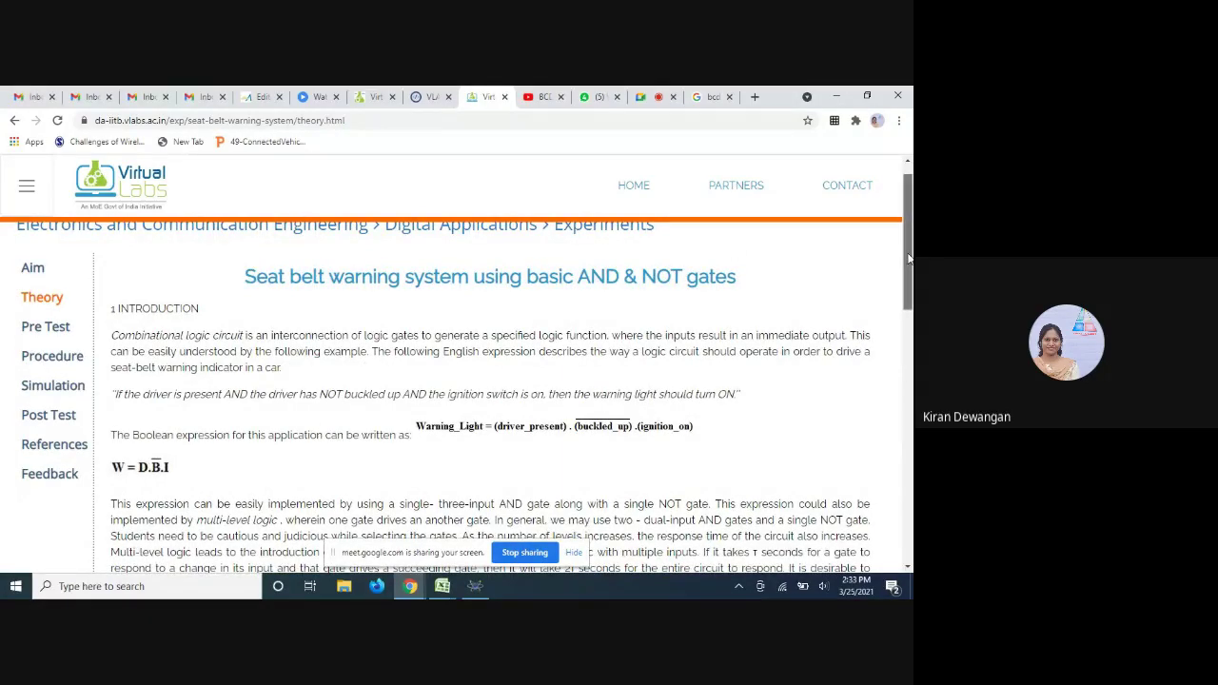
{"action": "scroll", "coordinate": [906, 261], "scroll_direction": "down", "scroll_amount": 3}
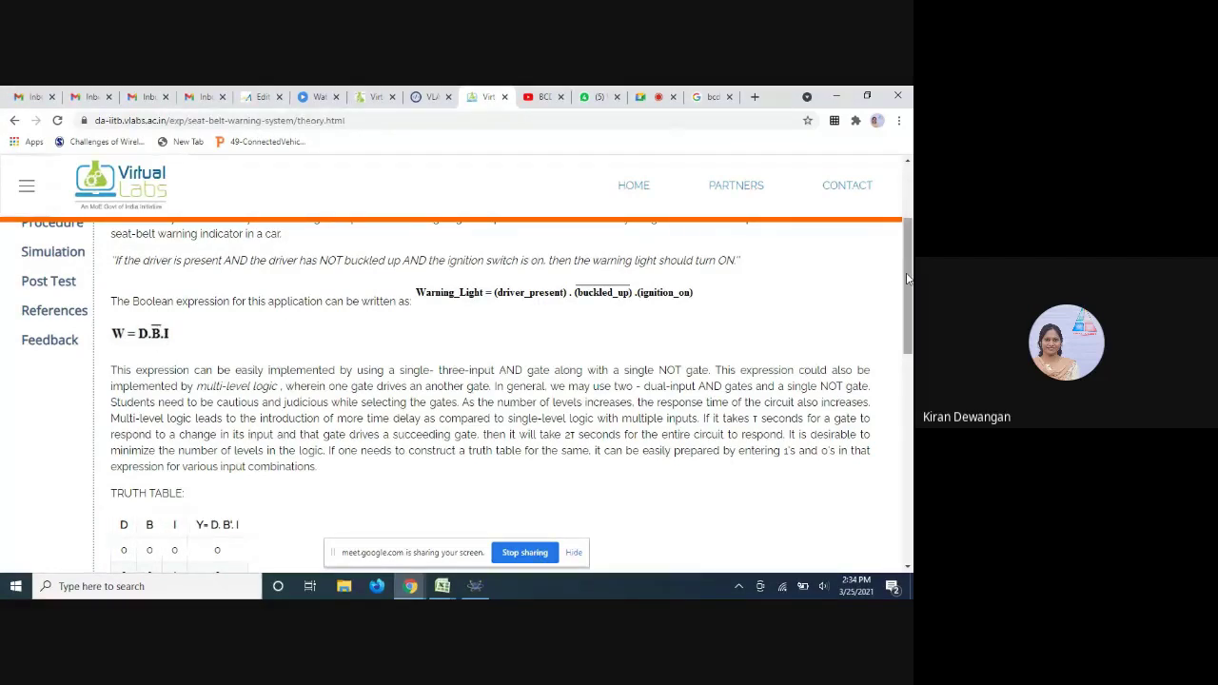
{"action": "left_click_drag", "start_coordinate": [907, 278], "coordinate": [897, 348]}
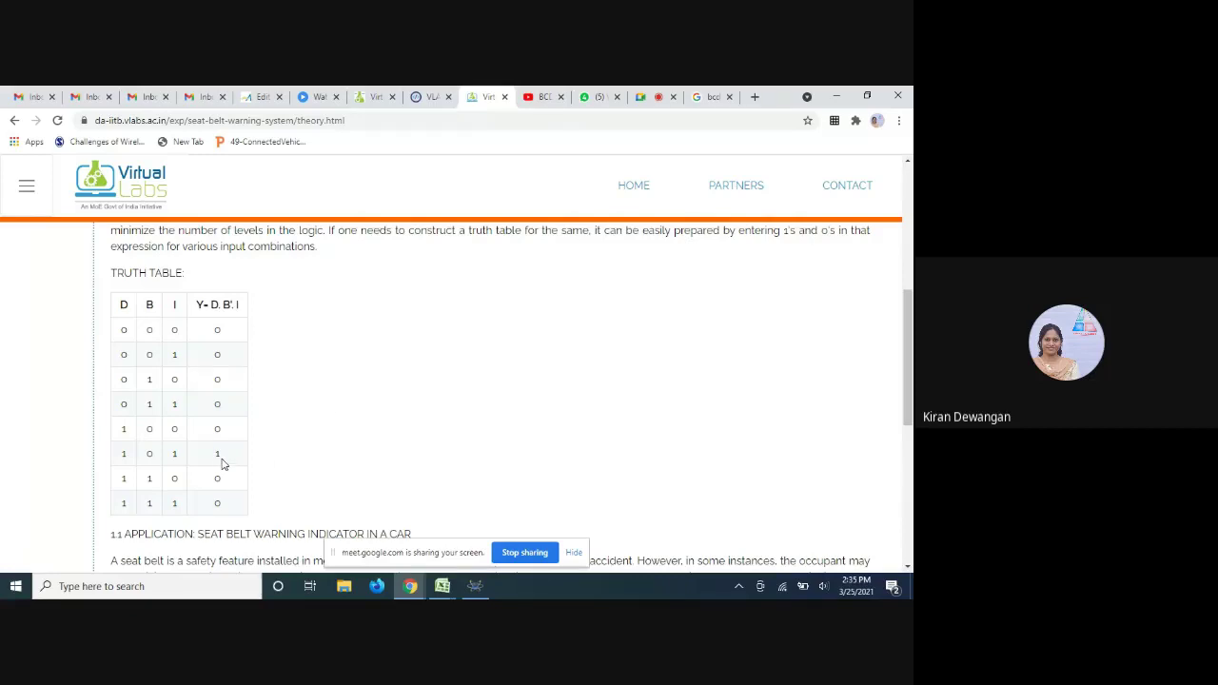
{"action": "left_click_drag", "start_coordinate": [911, 352], "coordinate": [904, 452]}
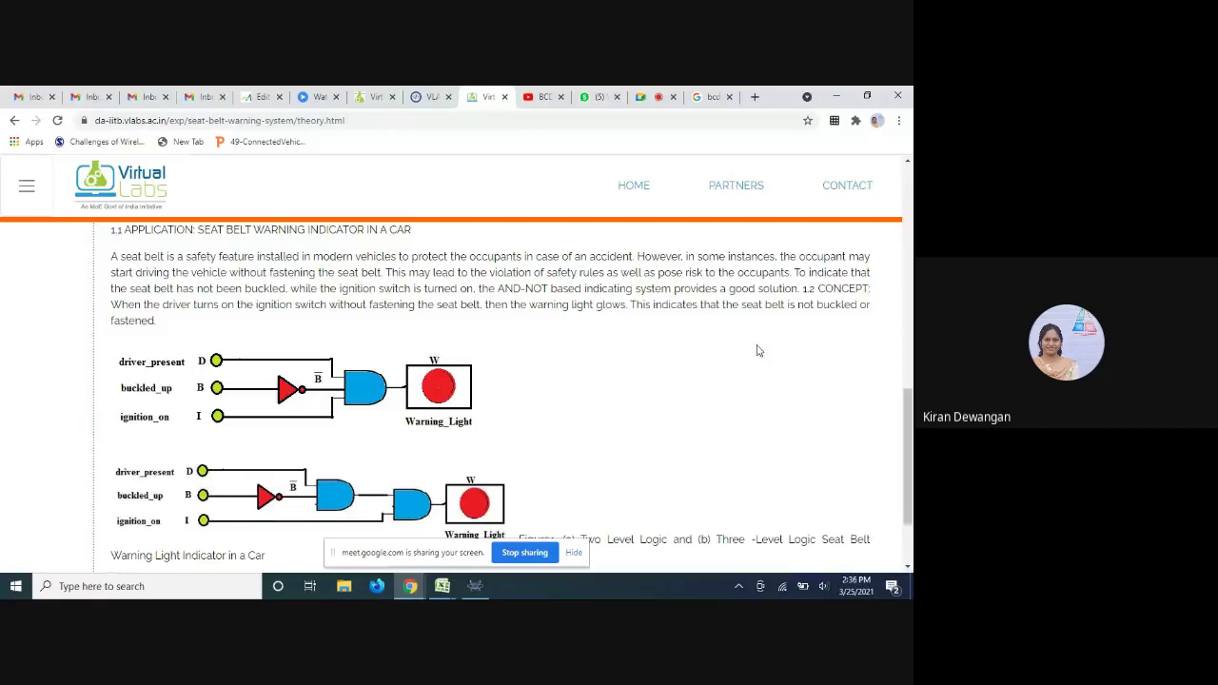
Finish reading the Theory page and switch to the seat belt experiment's Procedure page
{"action": "scroll", "coordinate": [908, 416], "scroll_direction": "down", "scroll_amount": 1}
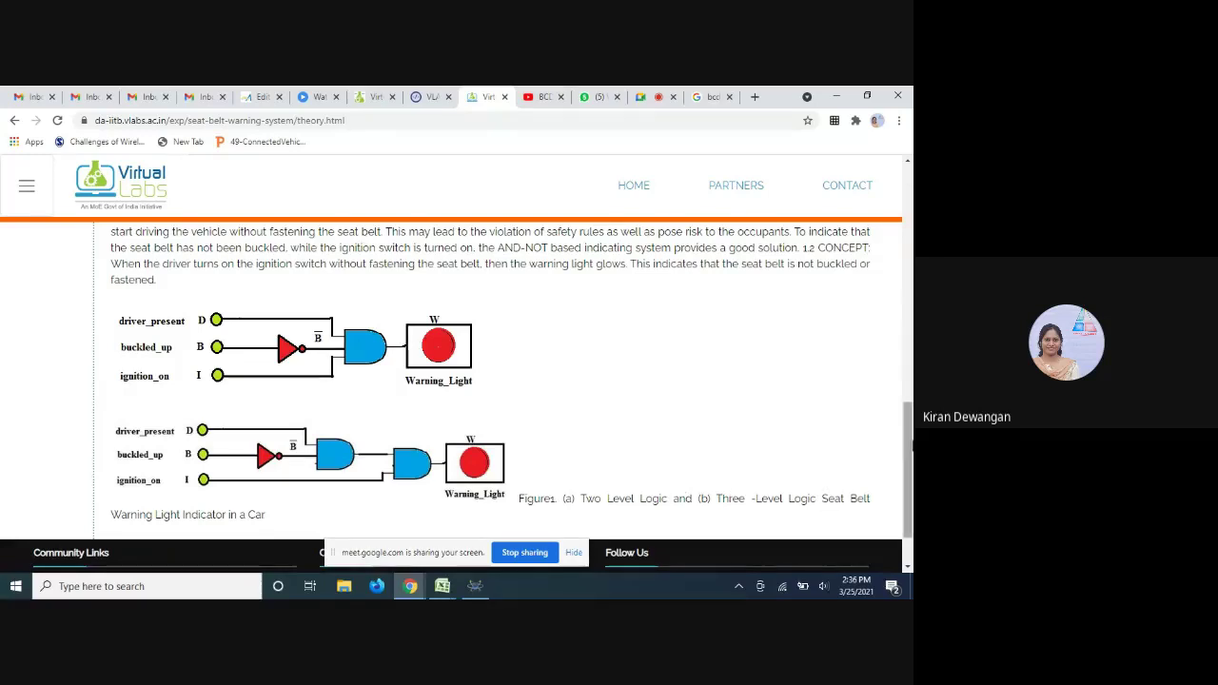
{"action": "left_click_drag", "start_coordinate": [910, 453], "coordinate": [910, 418]}
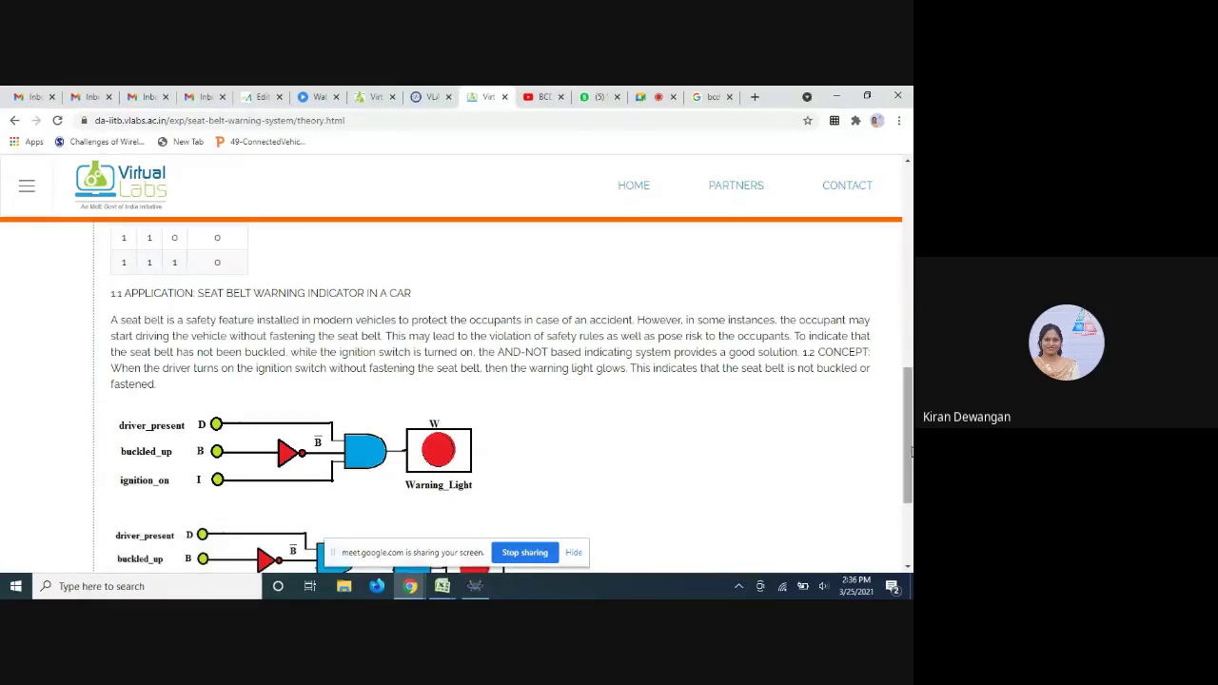
{"action": "left_click_drag", "start_coordinate": [911, 459], "coordinate": [911, 480]}
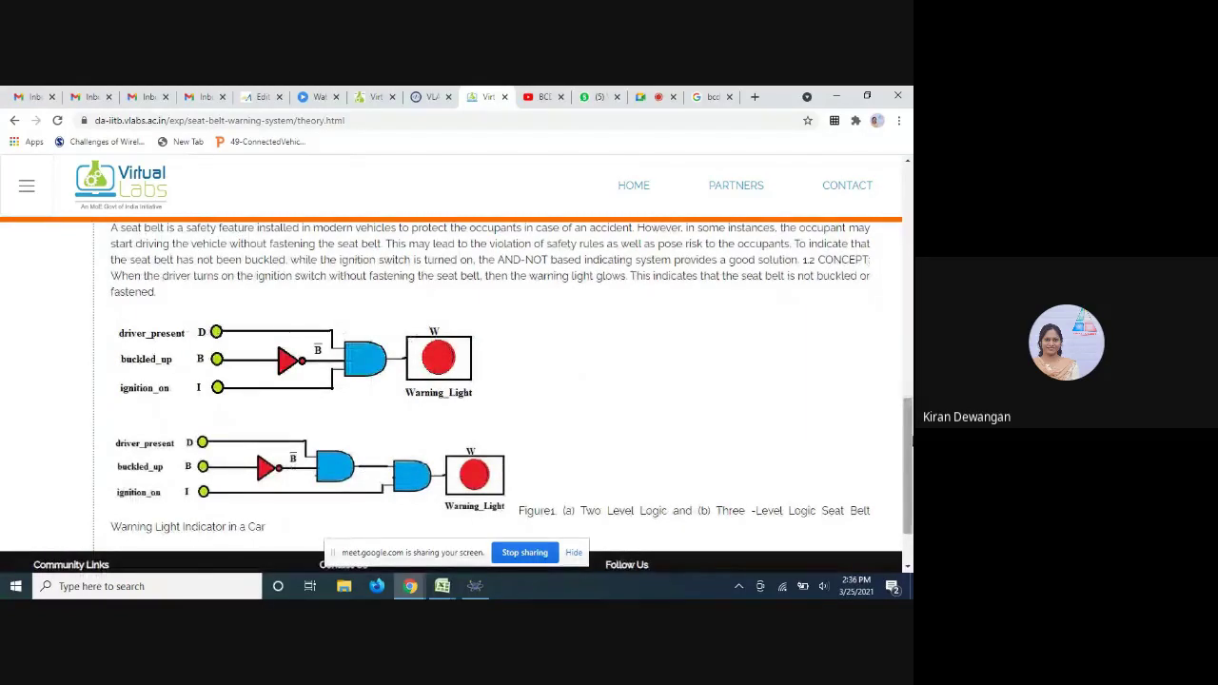
{"action": "left_click_drag", "start_coordinate": [910, 445], "coordinate": [911, 217]}
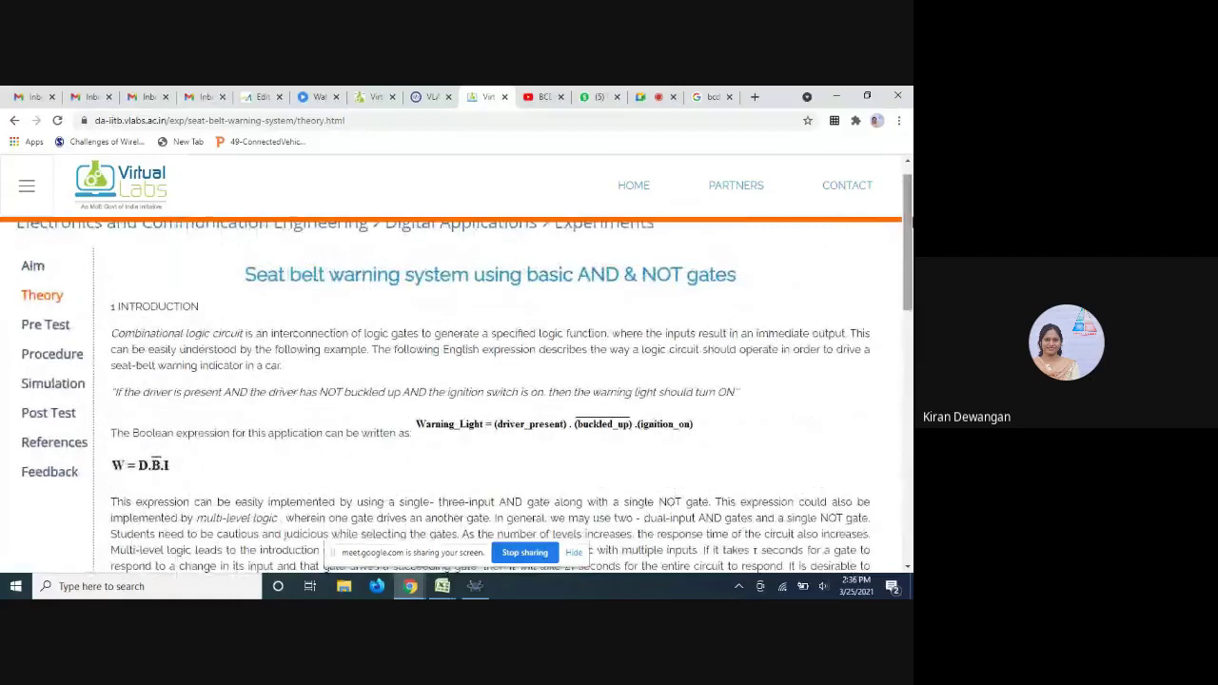
{"action": "left_click", "coordinate": [52, 355]}
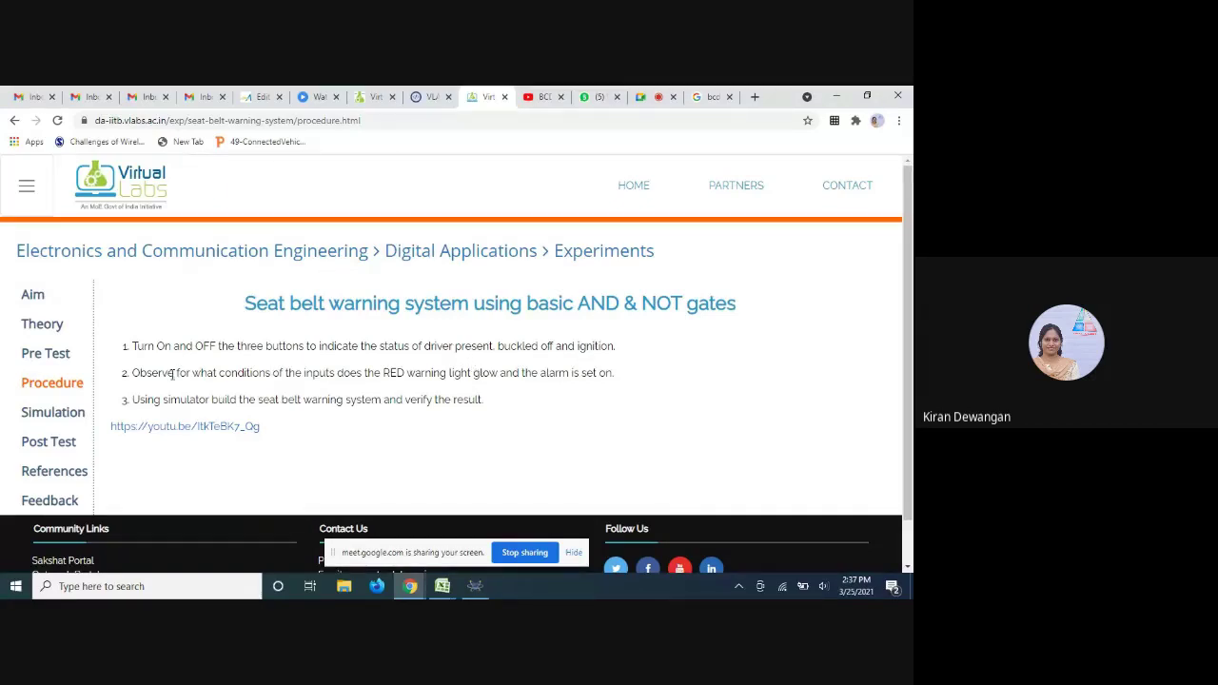
In the simulation, turn on Driver Present and Ignition, then toggle Buckled Up on, off, on to clear W
{"action": "left_click", "coordinate": [53, 415]}
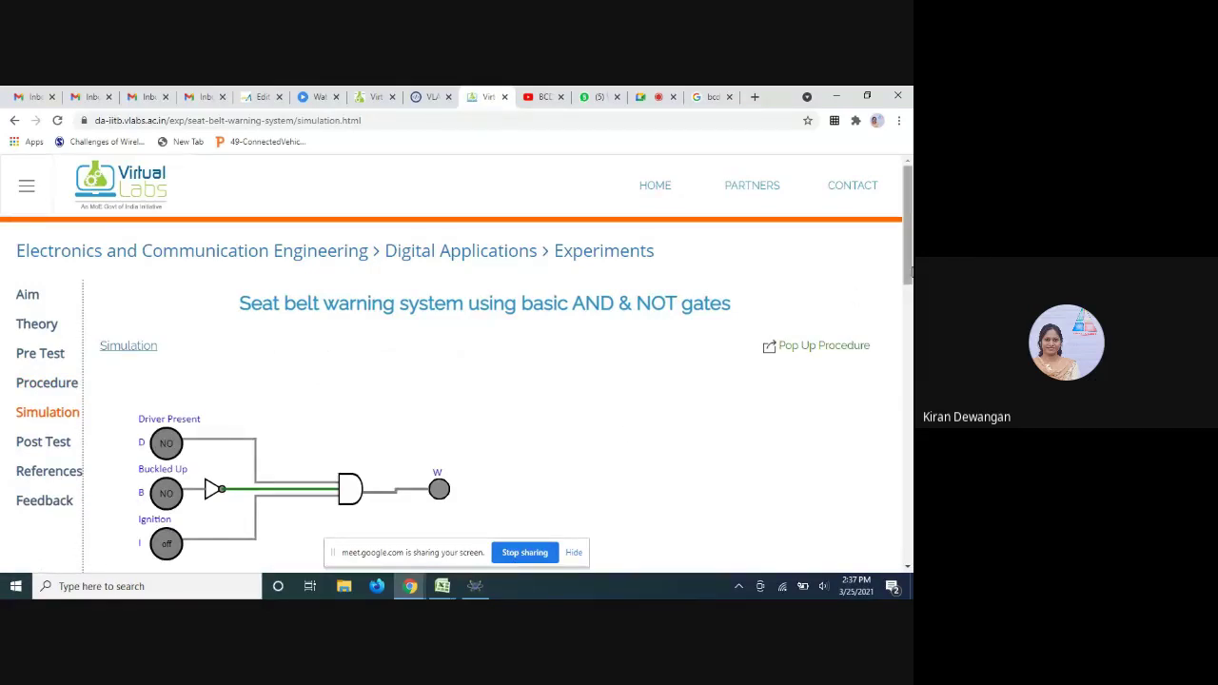
{"action": "left_click_drag", "start_coordinate": [911, 273], "coordinate": [907, 300]}
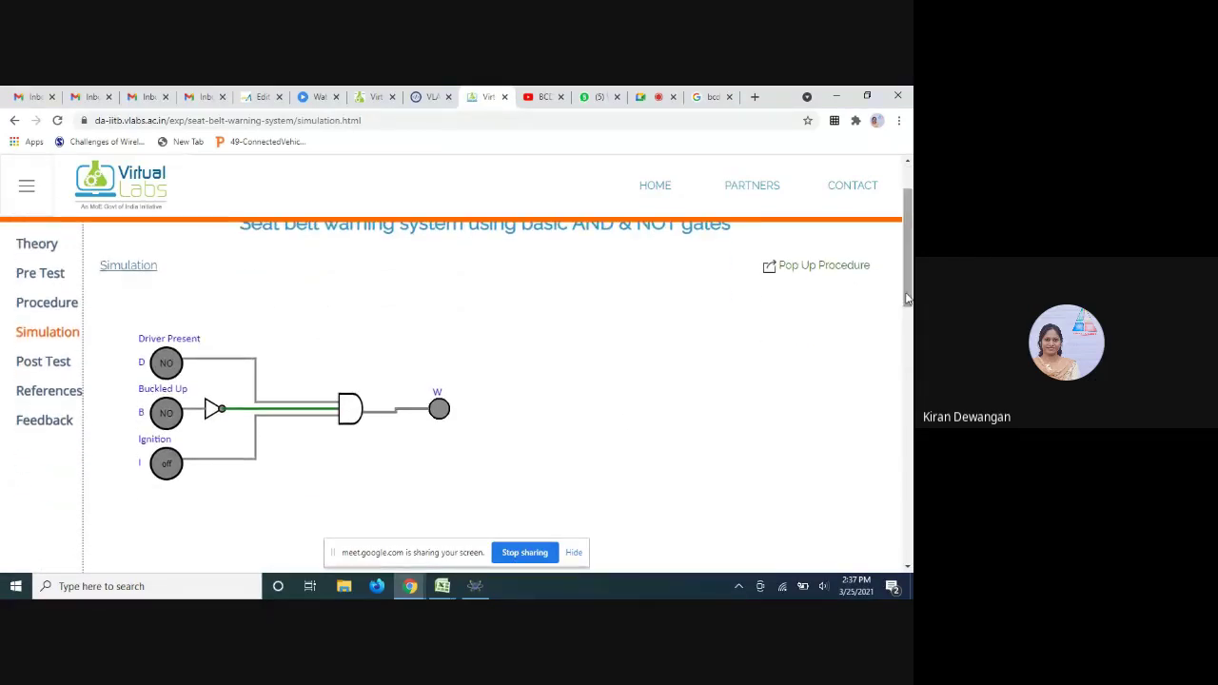
{"action": "left_click", "coordinate": [164, 365]}
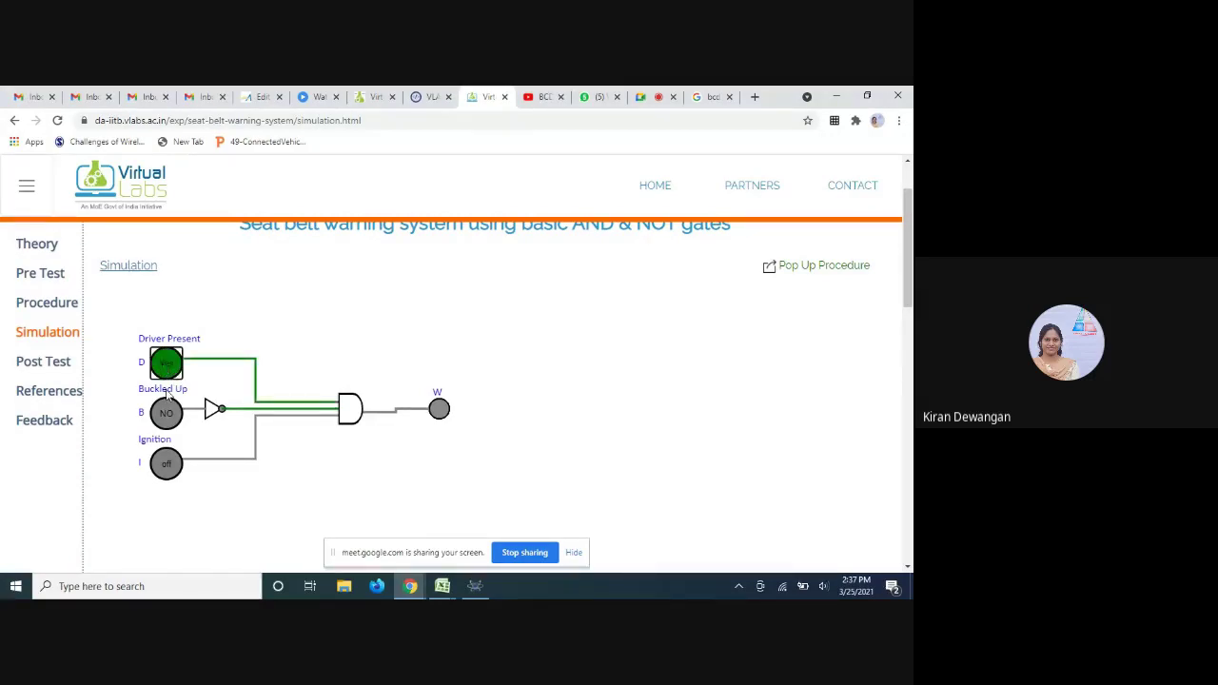
{"action": "left_click", "coordinate": [167, 466]}
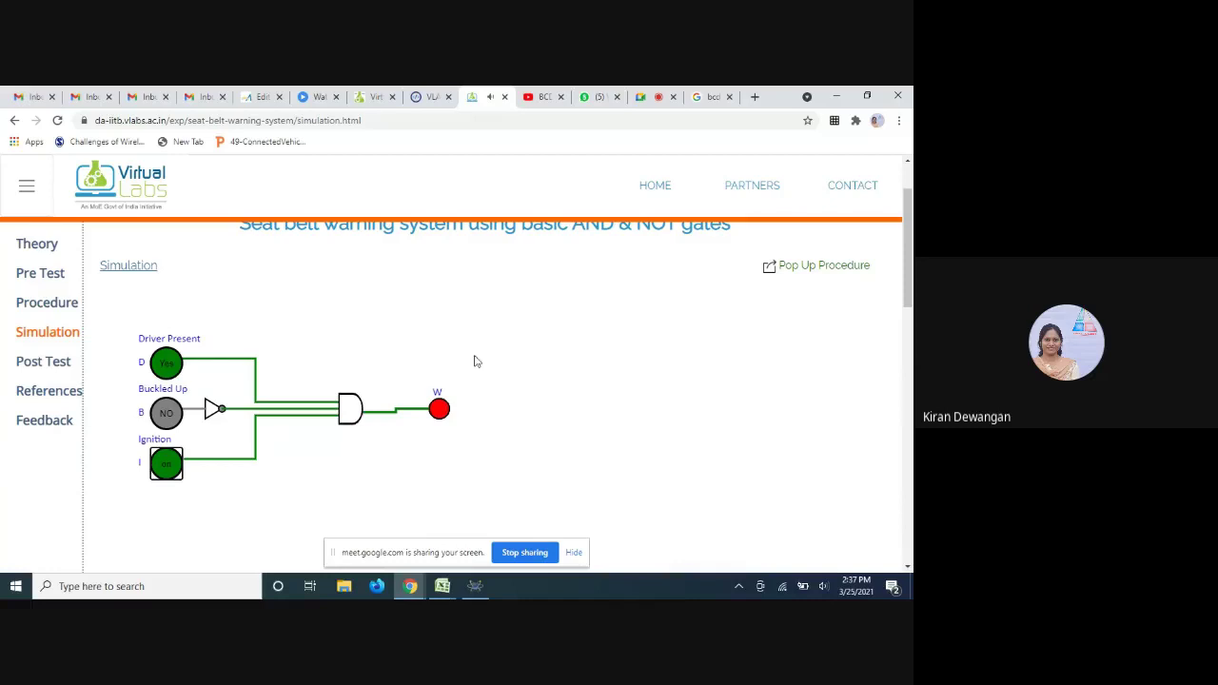
{"action": "left_click", "coordinate": [164, 414]}
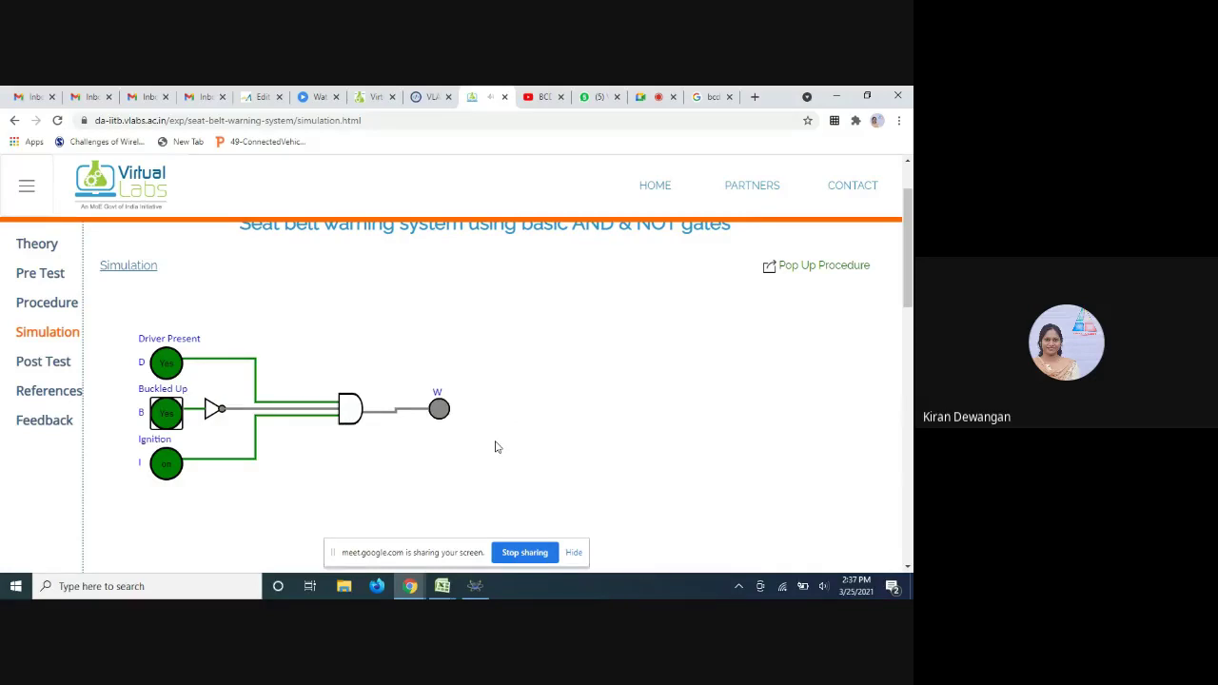
{"action": "left_click", "coordinate": [160, 415]}
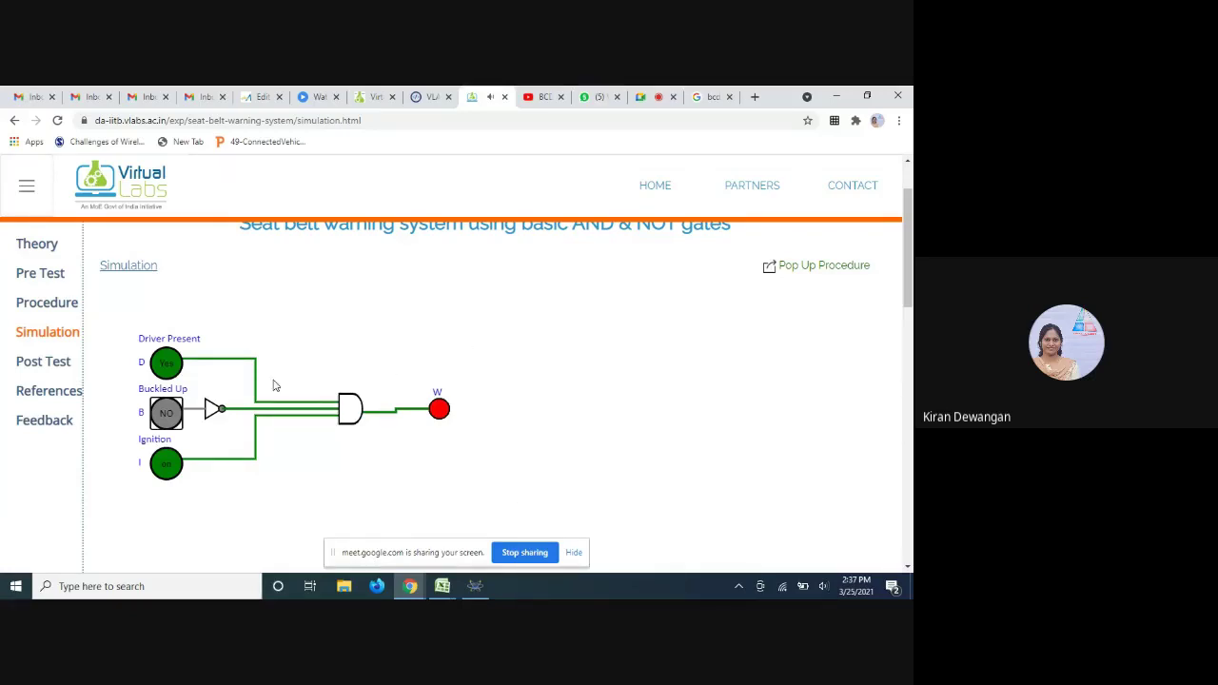
{"action": "left_click", "coordinate": [173, 412]}
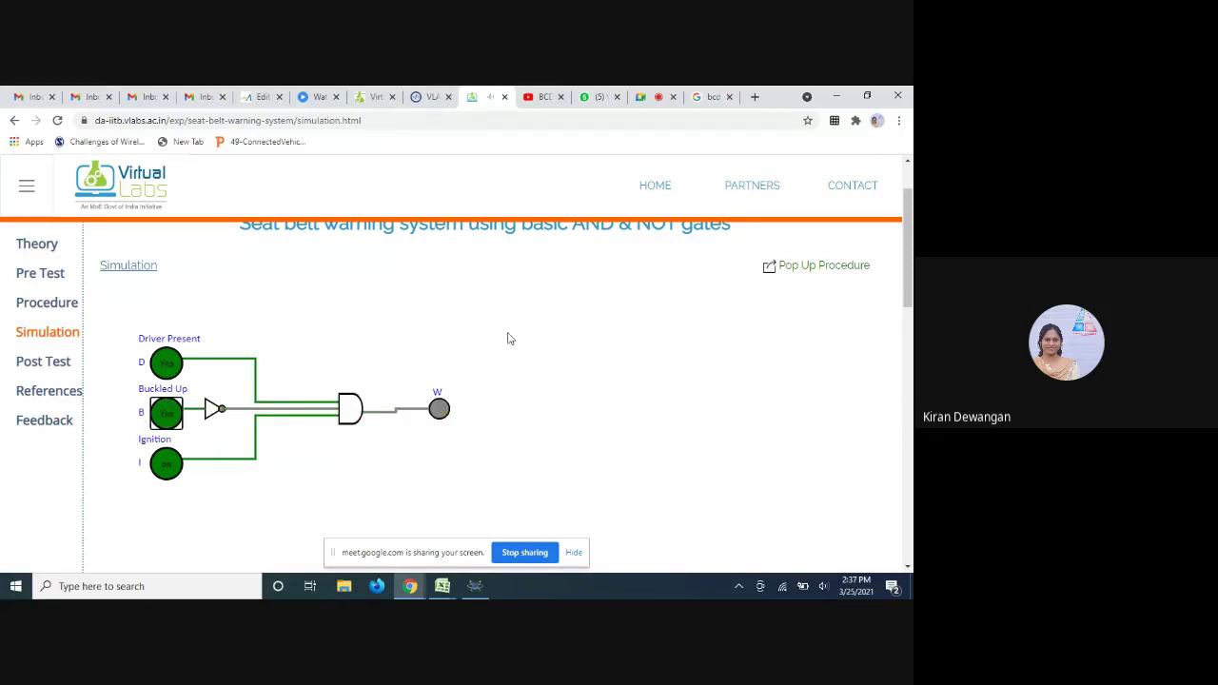
In Proteus, start a new project and name it Seat Belt Warning
{"action": "left_click", "coordinate": [475, 587]}
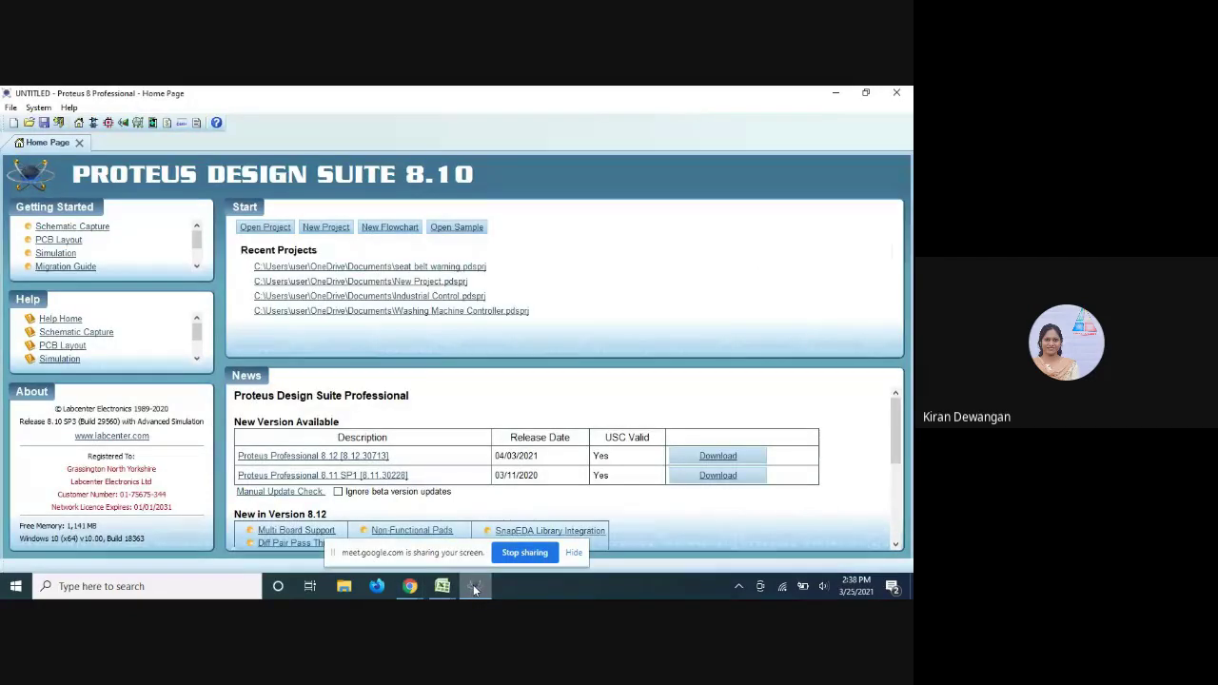
{"action": "left_click", "coordinate": [339, 231]}
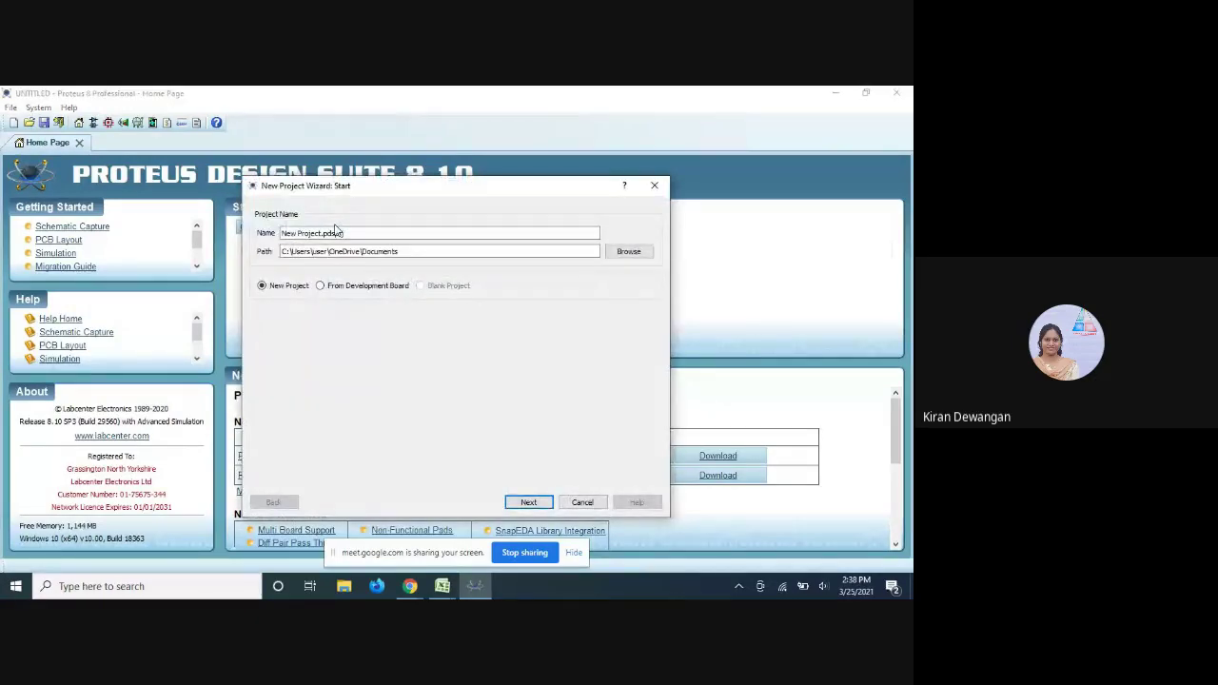
{"action": "left_click", "coordinate": [318, 236]}
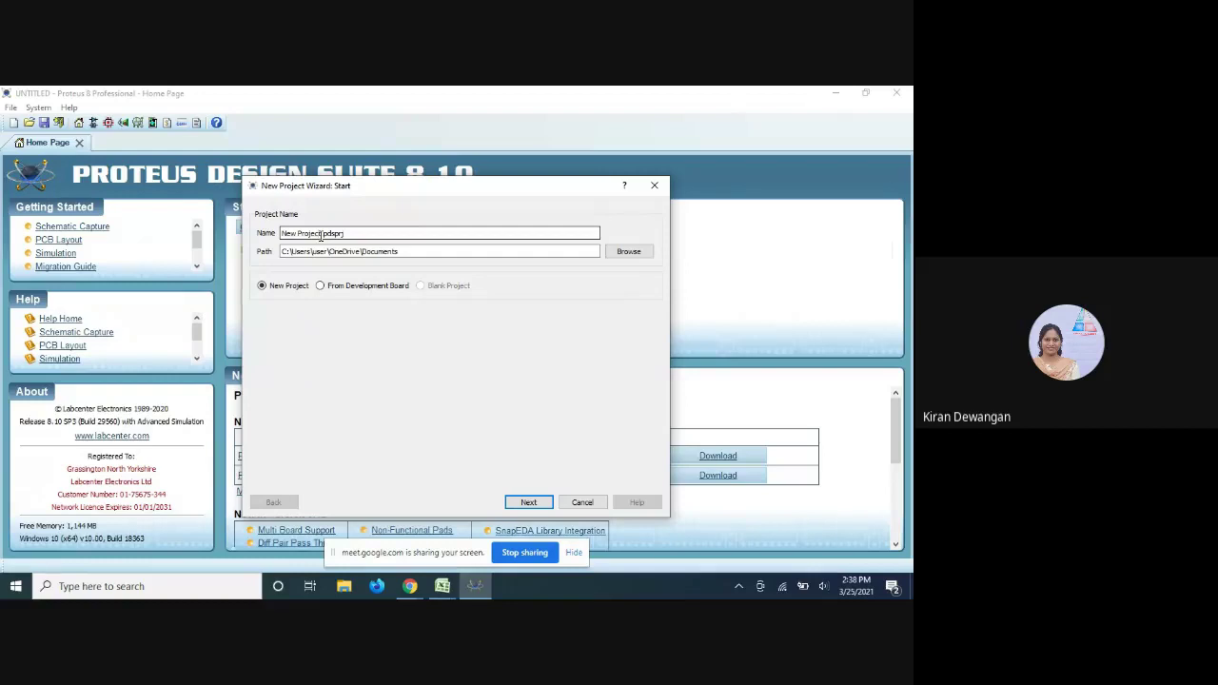
{"action": "key", "text": "BackSpace"}
{"action": "key", "text": "BackSpace"}
{"action": "key", "text": "BackSpace"}
{"action": "key", "text": "BackSpace"}
{"action": "key", "text": "BackSpace"}
{"action": "key", "text": "BackSpace"}
{"action": "key", "text": "BackSpace"}
{"action": "key", "text": "BackSpace"}
{"action": "key", "text": "BackSpace"}
{"action": "key", "text": "BackSpace"}
{"action": "key", "text": "BackSpace"}
{"action": "type", "text": "Snap"}
{"action": "type", "text": " Belt W"}
{"action": "type", "text": "arning"}
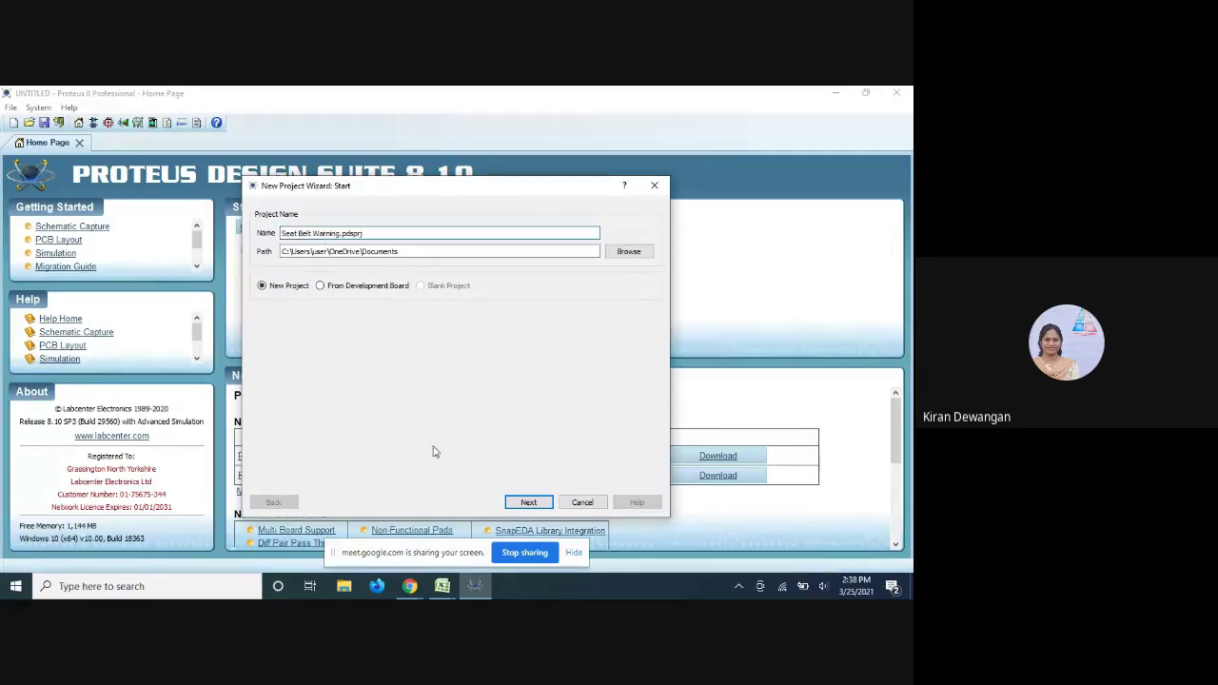
Replace the existing project and finish the wizard with the DEFAULT schematic, no PCB or firmware
{"action": "left_click", "coordinate": [521, 507]}
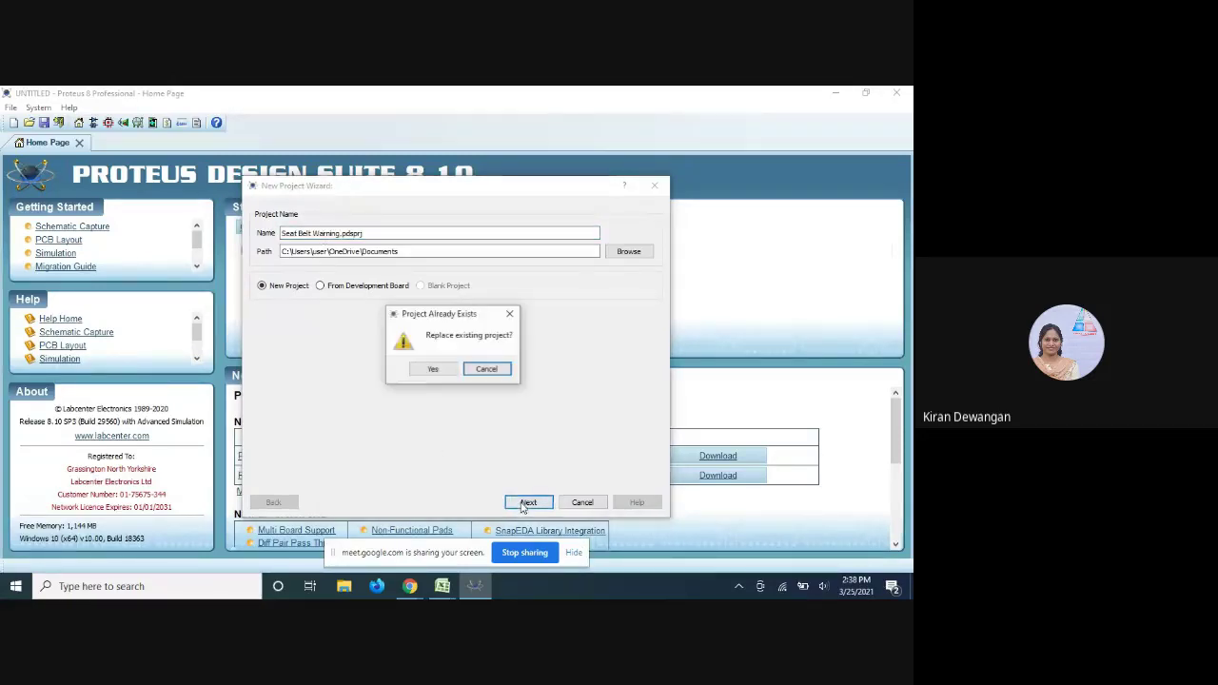
{"action": "left_click", "coordinate": [434, 371]}
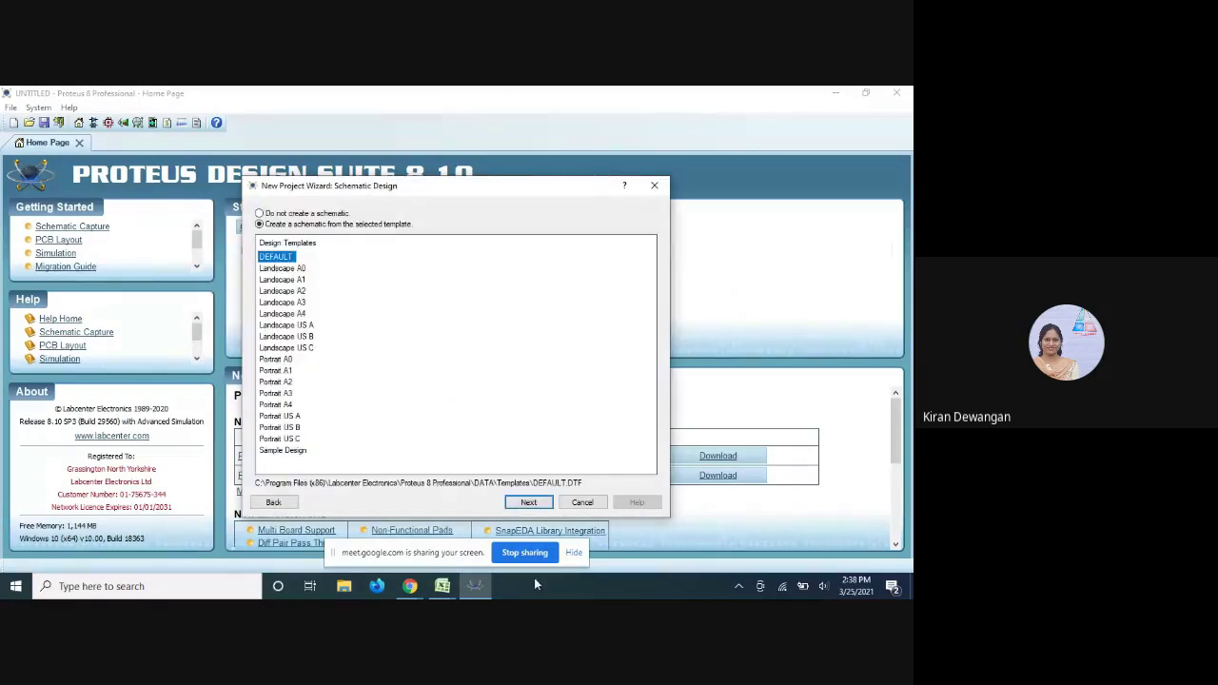
{"action": "left_click", "coordinate": [531, 507]}
{"action": "left_click", "coordinate": [529, 503]}
{"action": "left_click", "coordinate": [529, 503]}
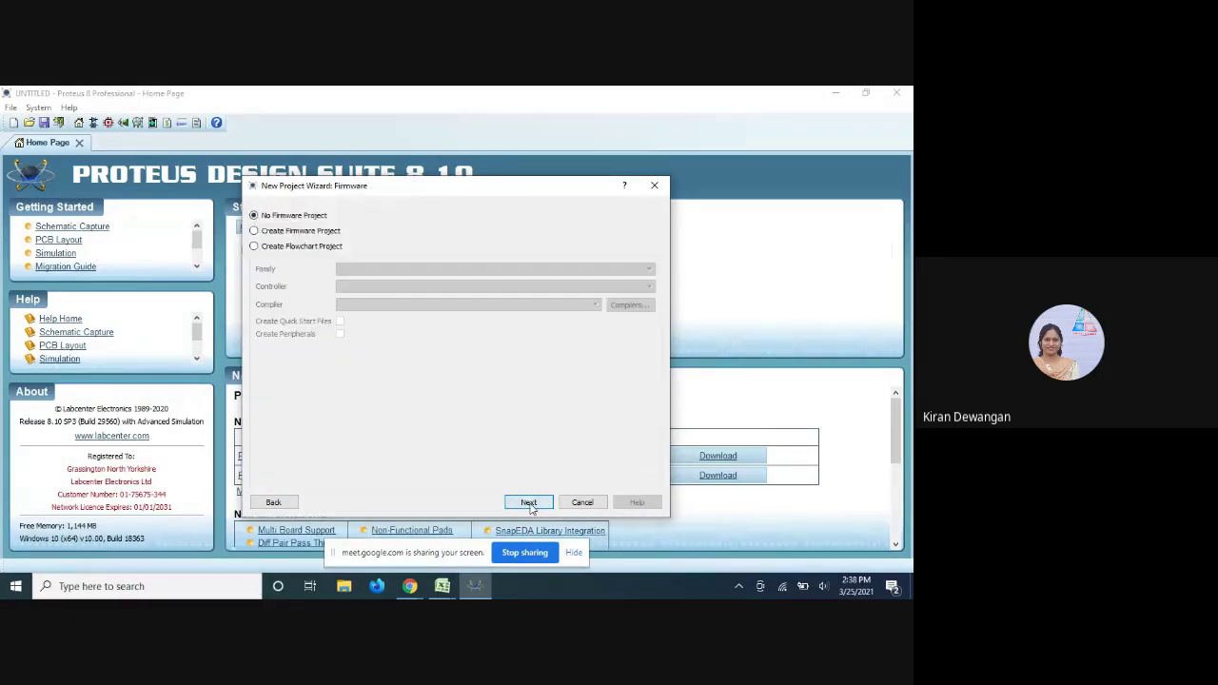
{"action": "left_click", "coordinate": [529, 503]}
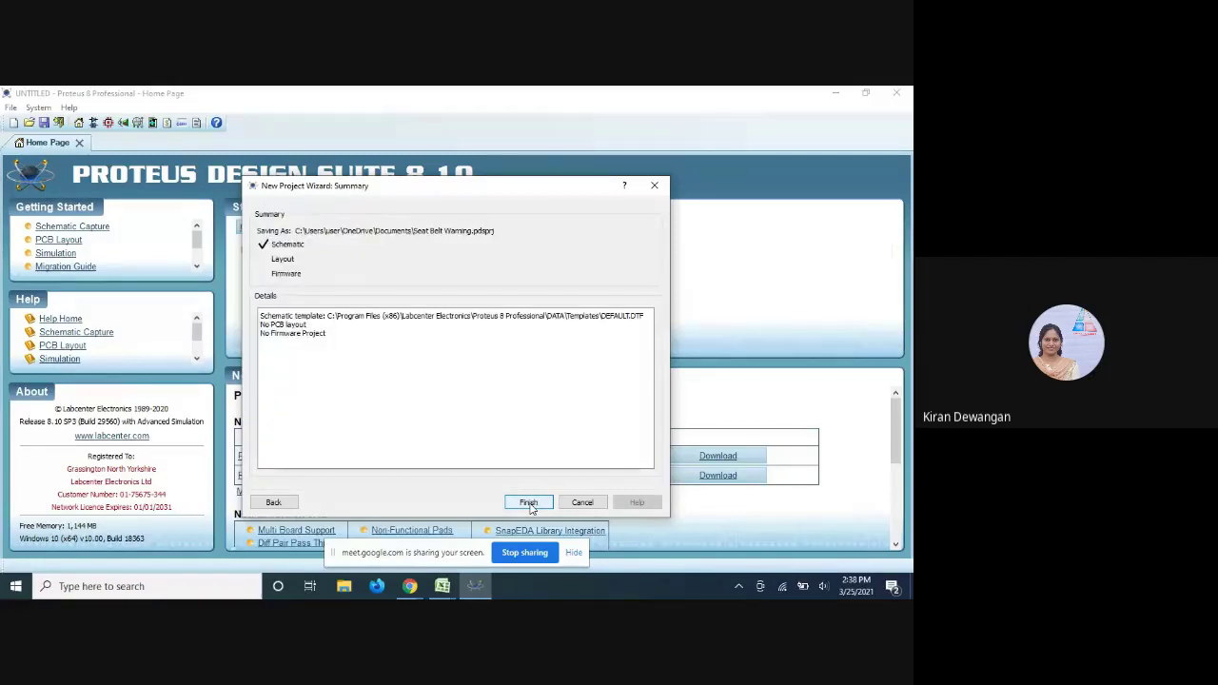
{"action": "left_click", "coordinate": [529, 503]}
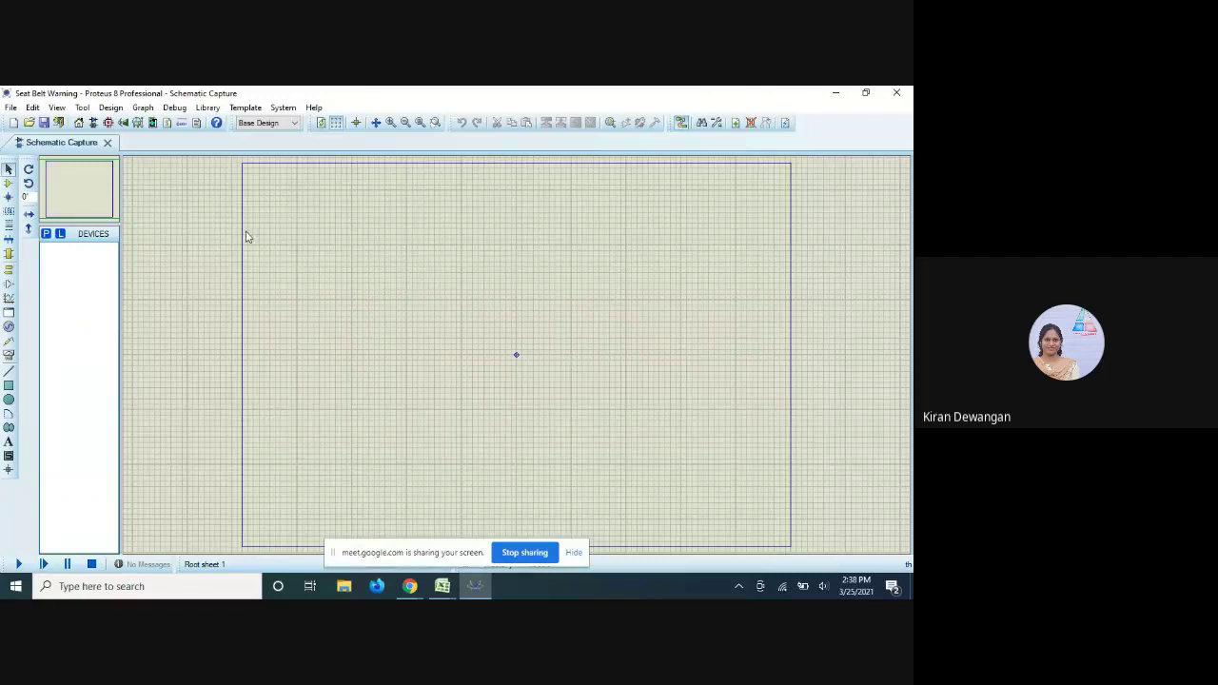
Search Pick Devices for 7408, then change the keyword to 7411, which crashes Proteus
{"action": "left_click", "coordinate": [45, 235]}
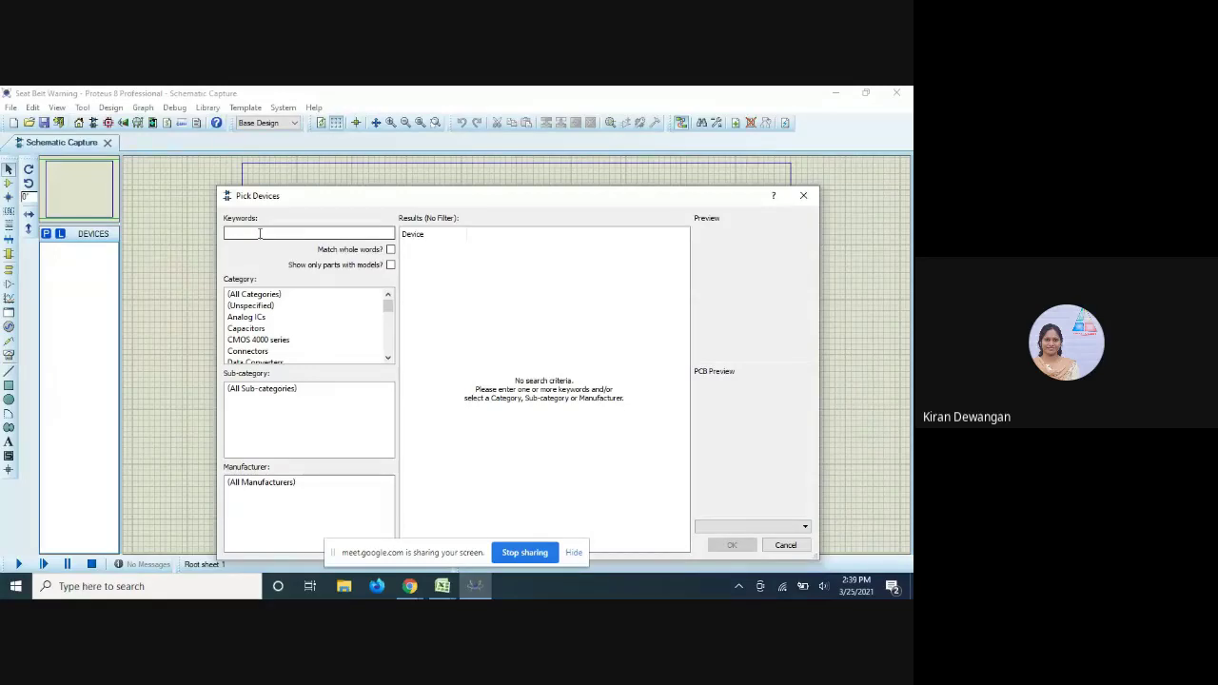
{"action": "type", "text": "74"}
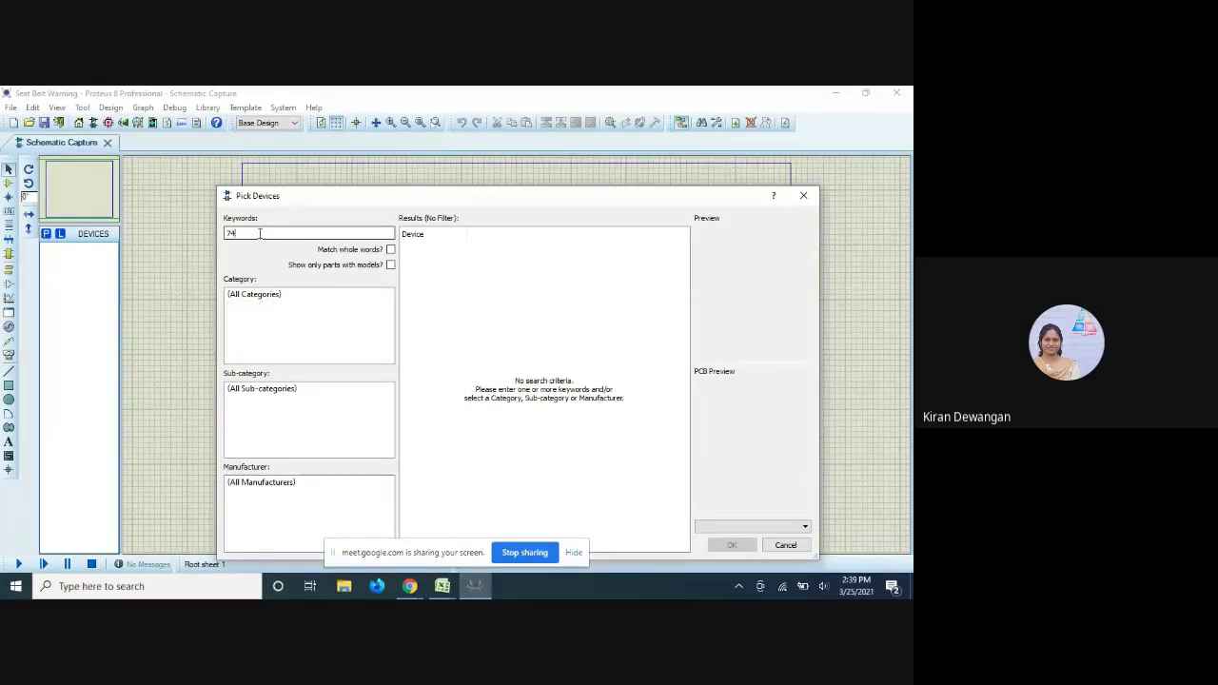
{"action": "type", "text": "08"}
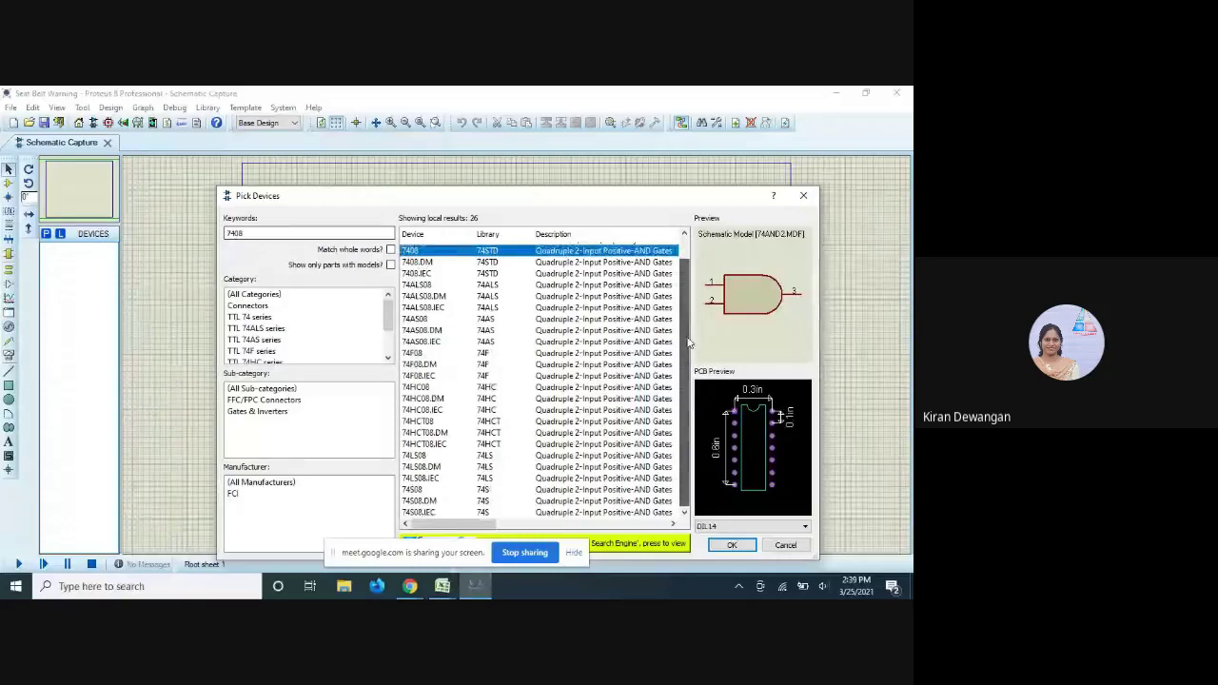
{"action": "left_click", "coordinate": [267, 233]}
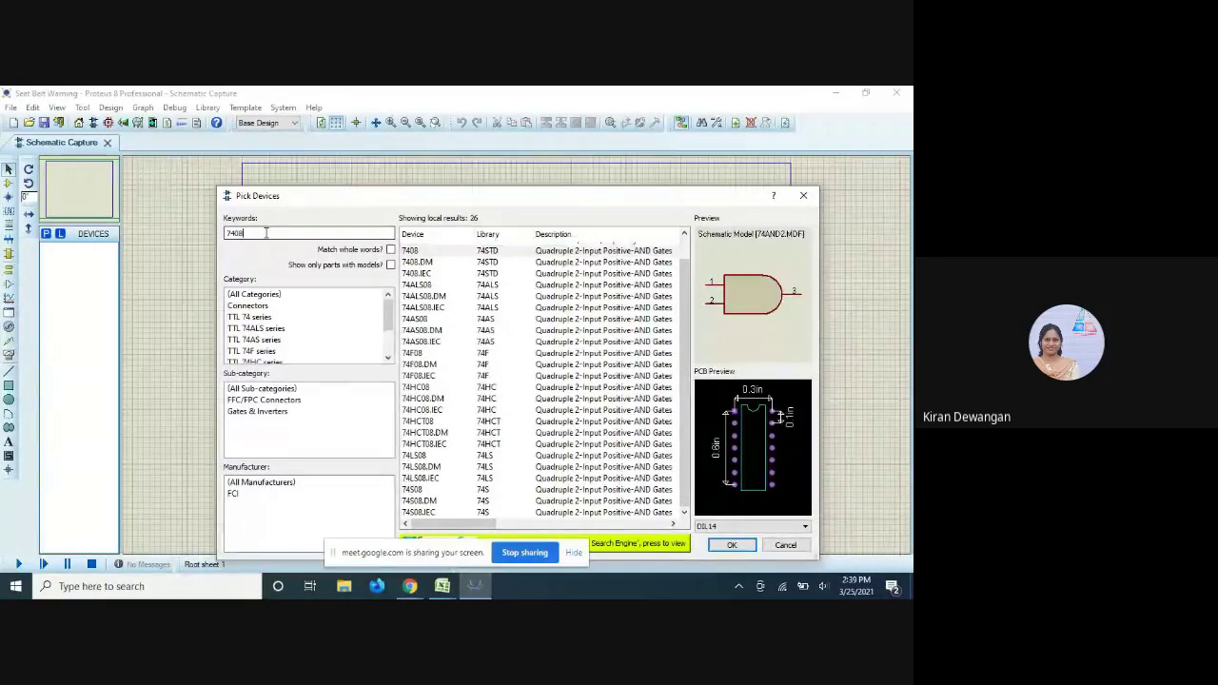
{"action": "key", "text": "BackSpace"}
{"action": "key", "text": "BackSpace"}
{"action": "type", "text": "11"}
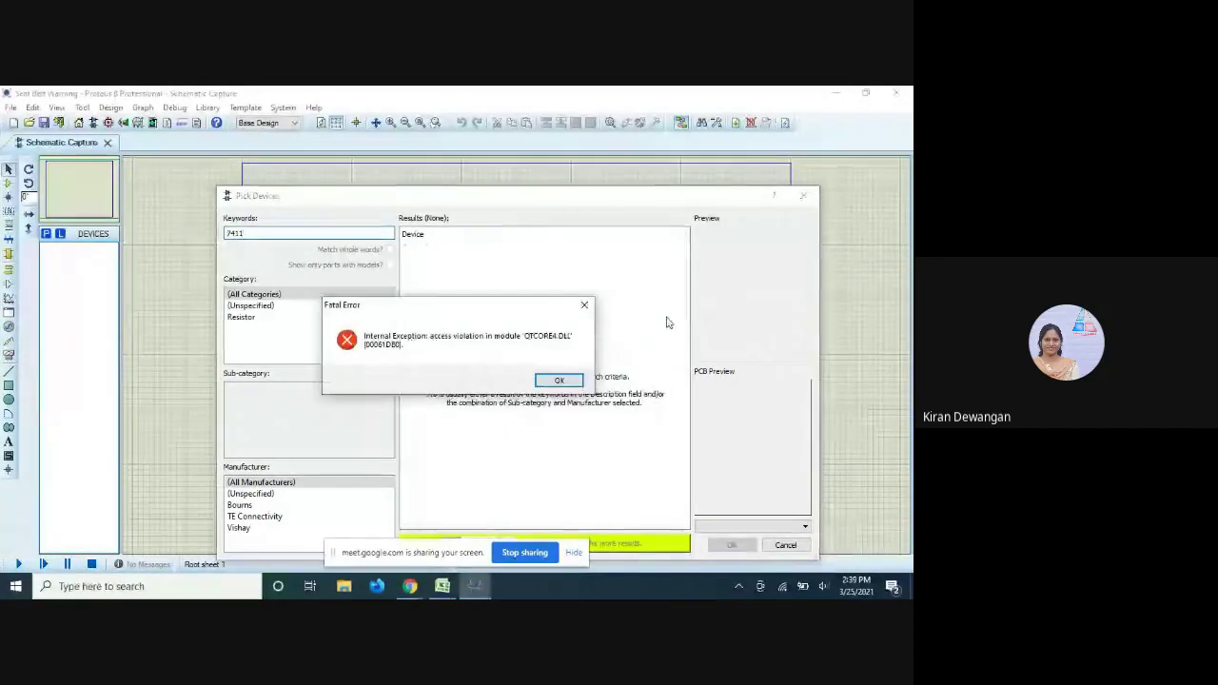
Dismiss the Fatal Error dialog and minimise the browser
{"action": "left_click", "coordinate": [557, 382]}
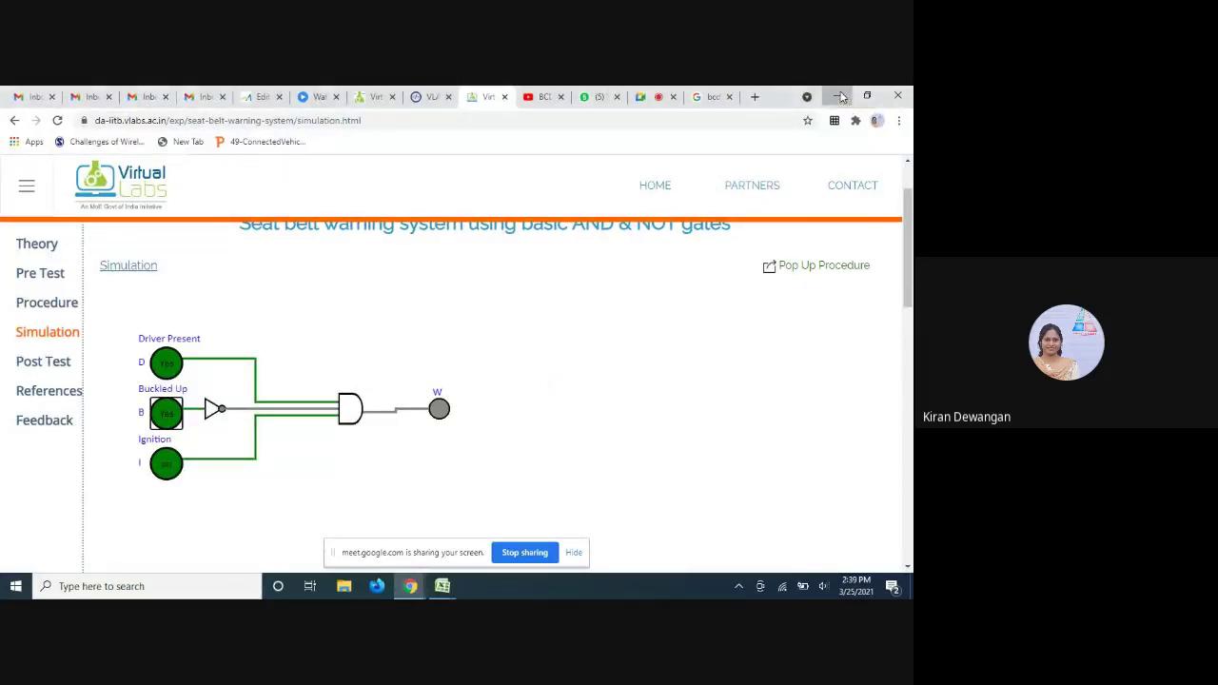
{"action": "left_click", "coordinate": [841, 97]}
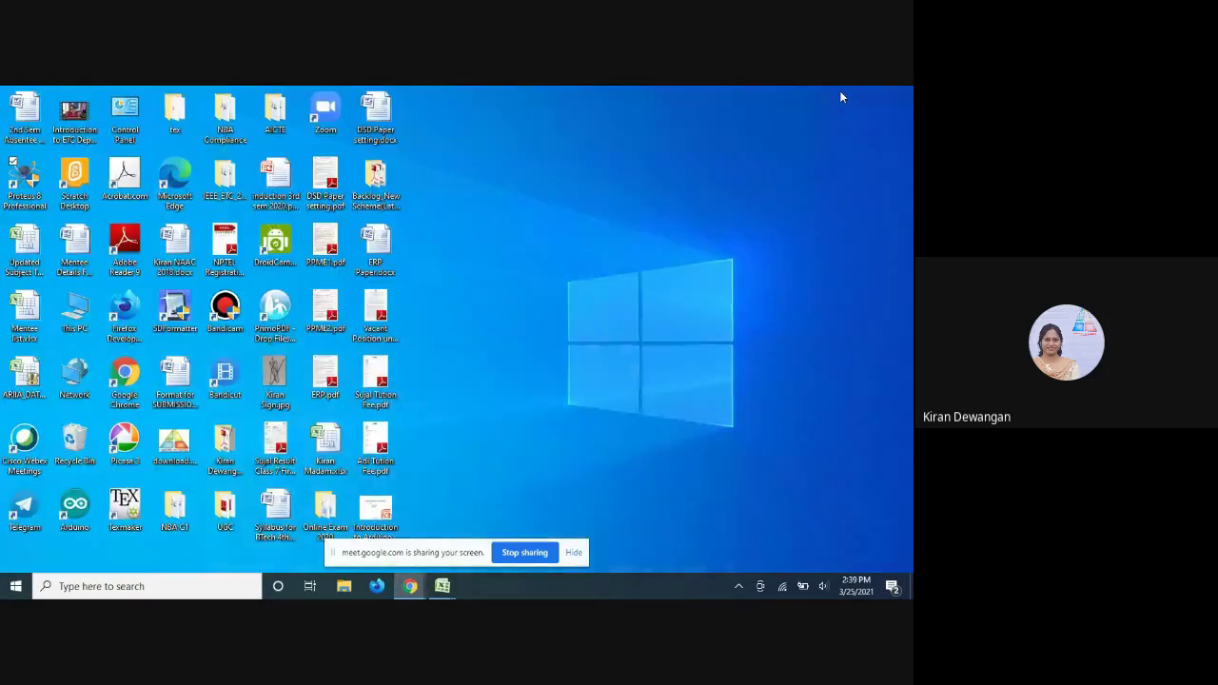
Relaunch Proteus 8 Professional and allow the problem reports to be uploaded
{"action": "left_click", "coordinate": [31, 179]}
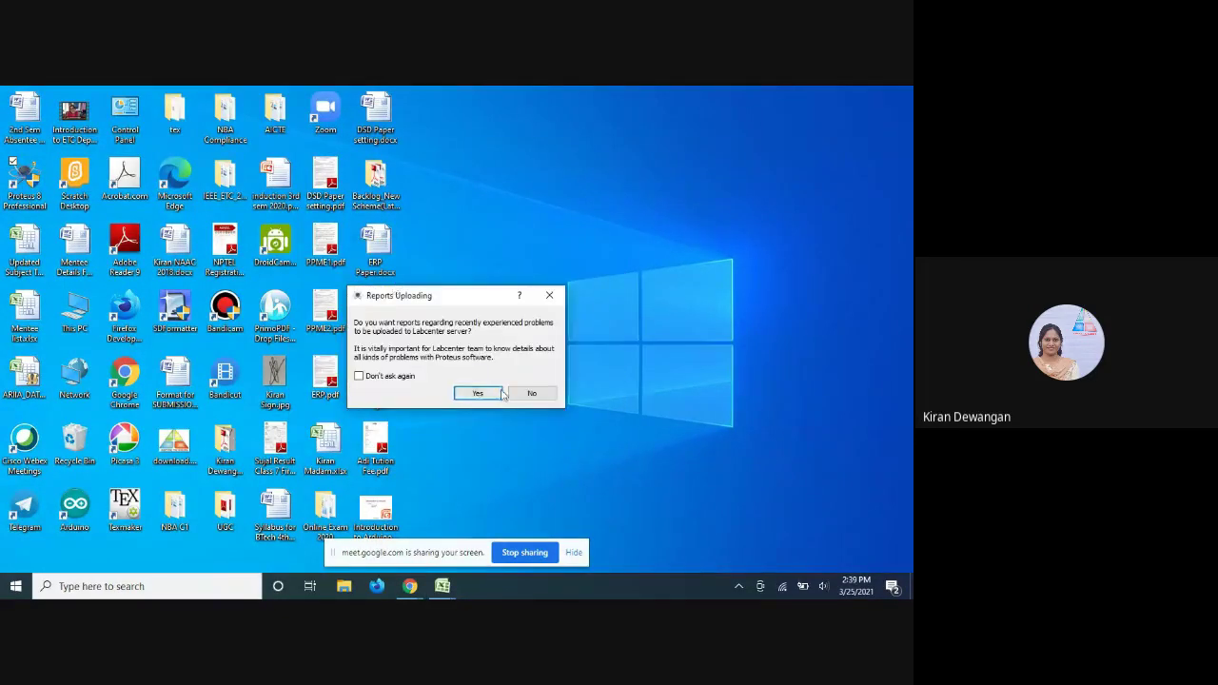
{"action": "left_click", "coordinate": [481, 393]}
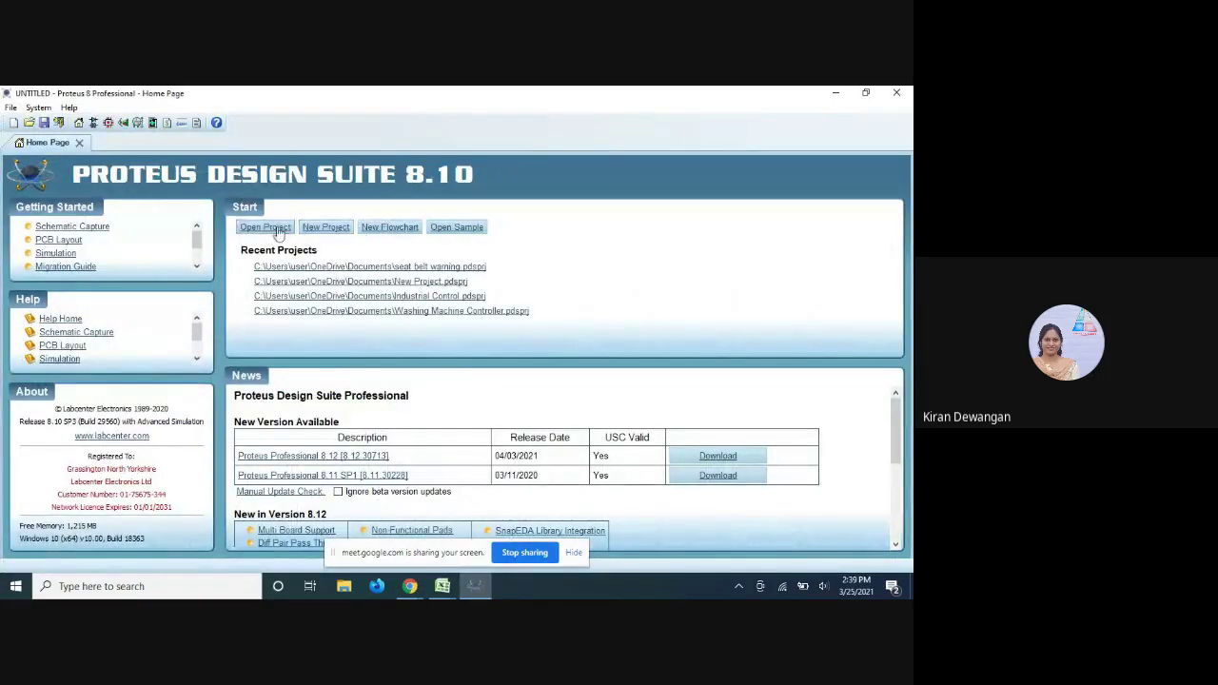
Open the seat belt warning.pdsprj project from Documents
{"action": "left_click", "coordinate": [266, 228]}
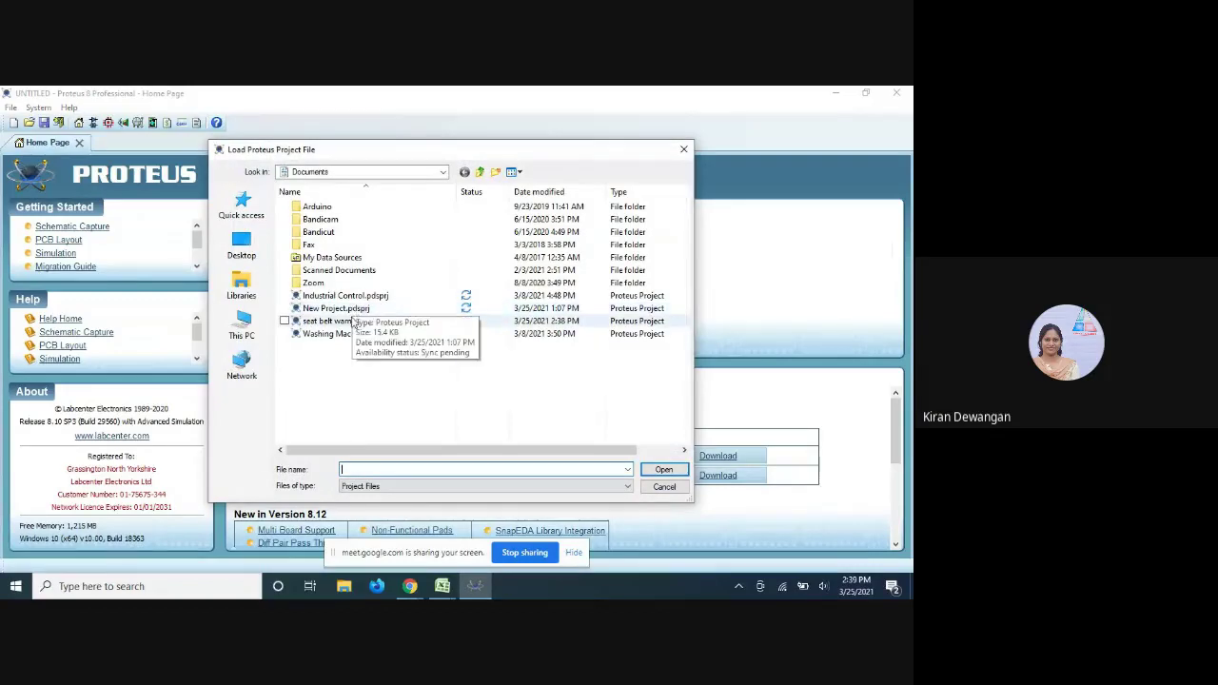
{"action": "left_click", "coordinate": [346, 323]}
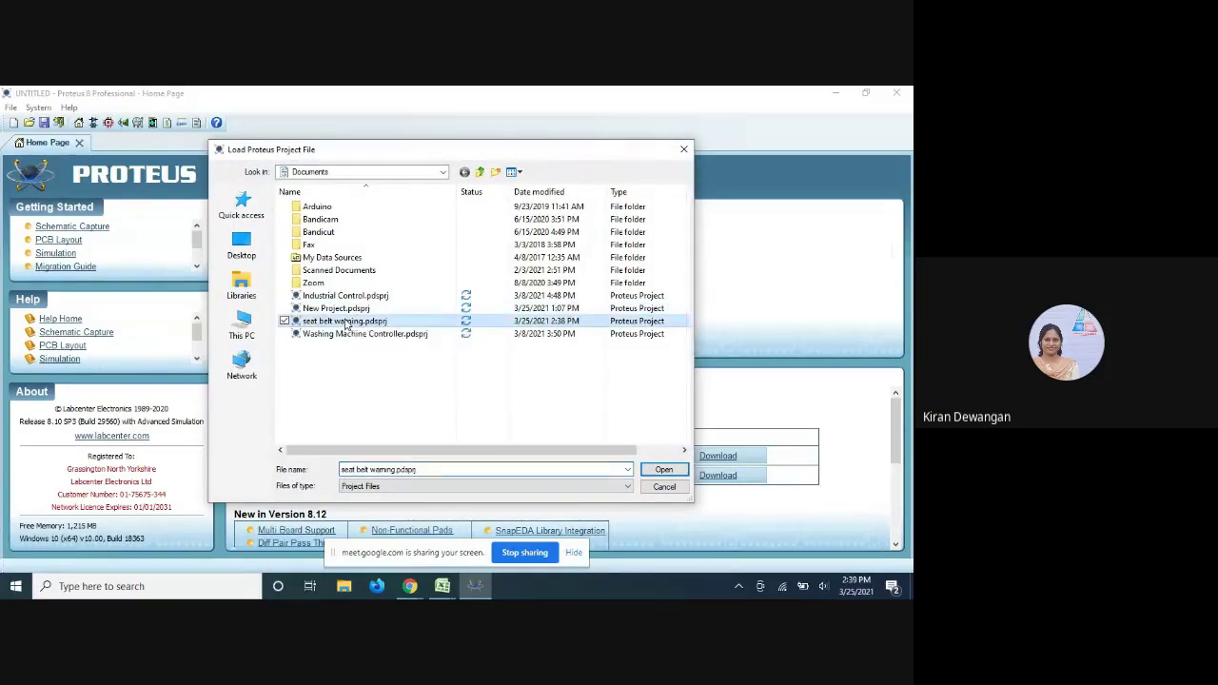
{"action": "left_click", "coordinate": [663, 470]}
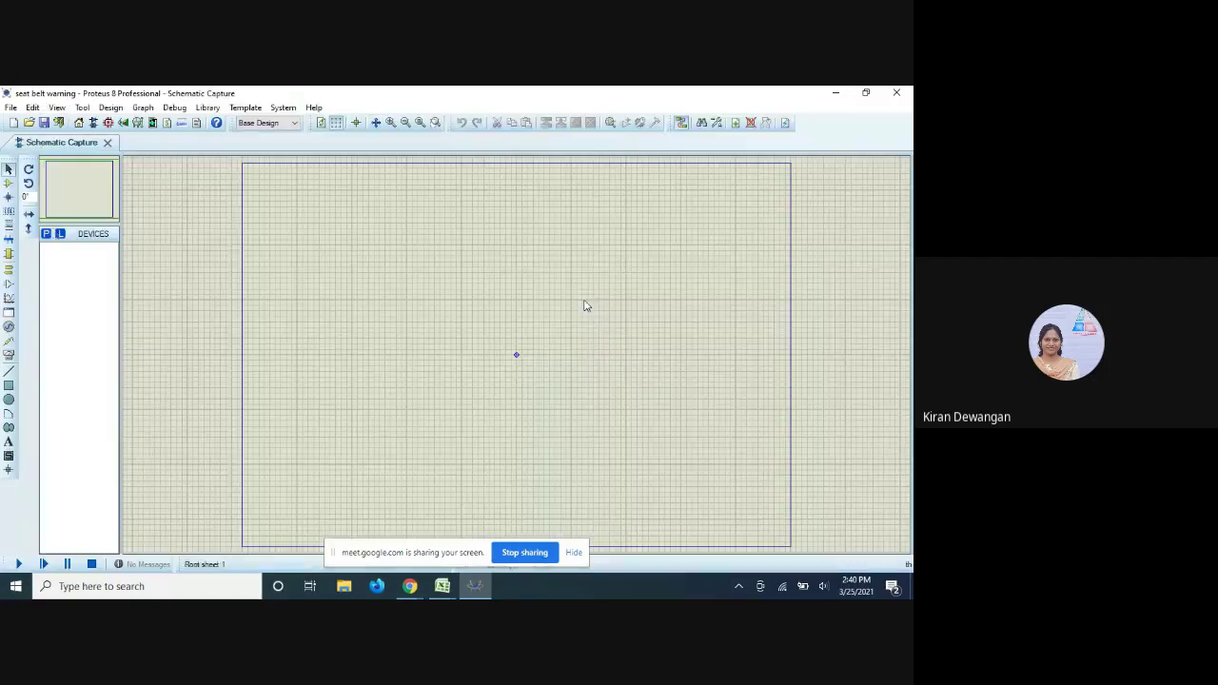
Search parts for '3 in', add the 4073 AND gate, and place U1:A at the sheet's upper left
{"action": "left_click", "coordinate": [46, 234]}
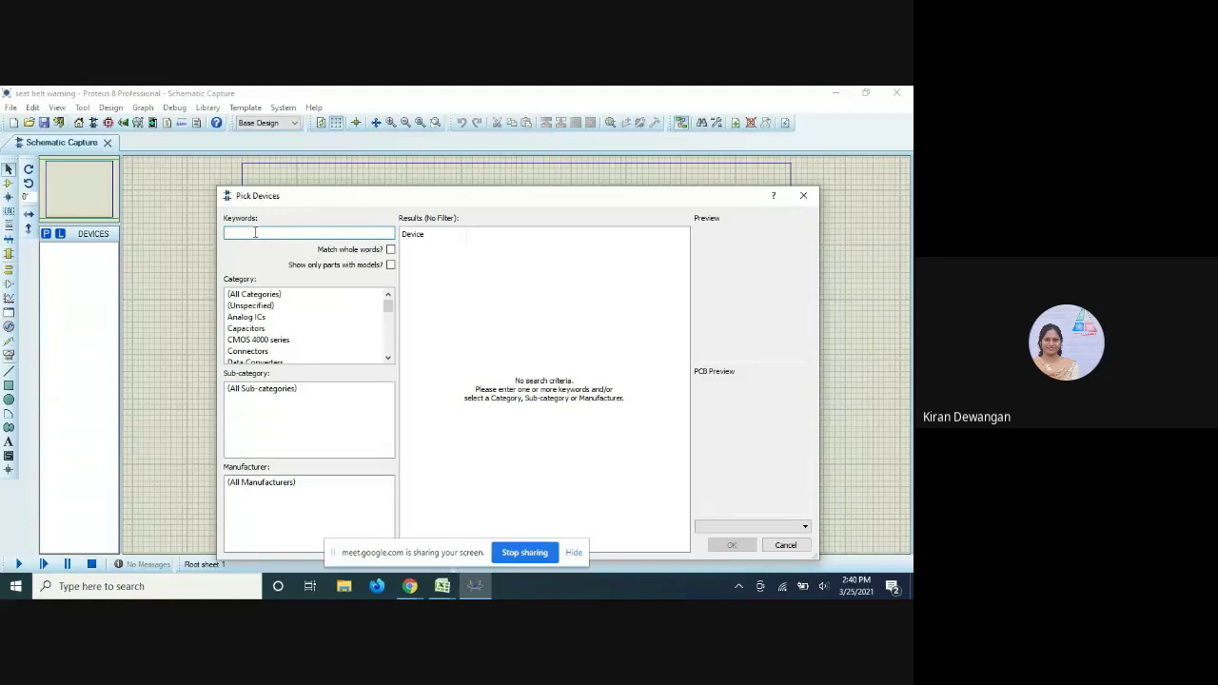
{"action": "type", "text": "3 input"}
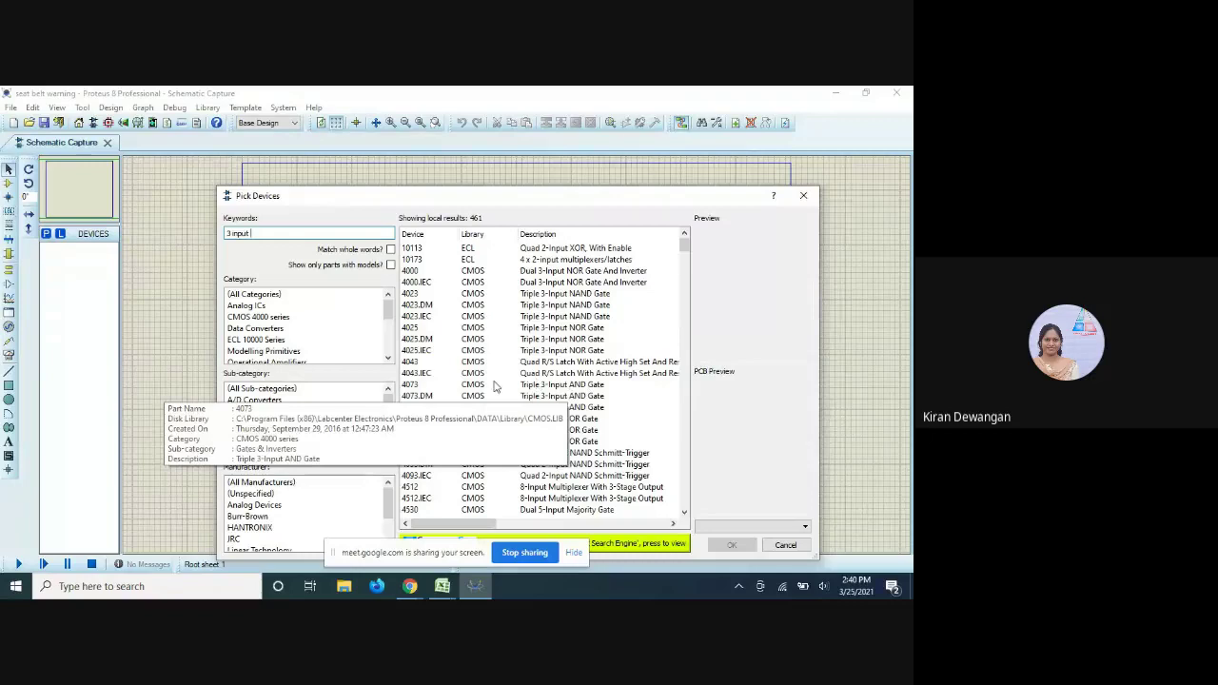
{"action": "left_click", "coordinate": [411, 386]}
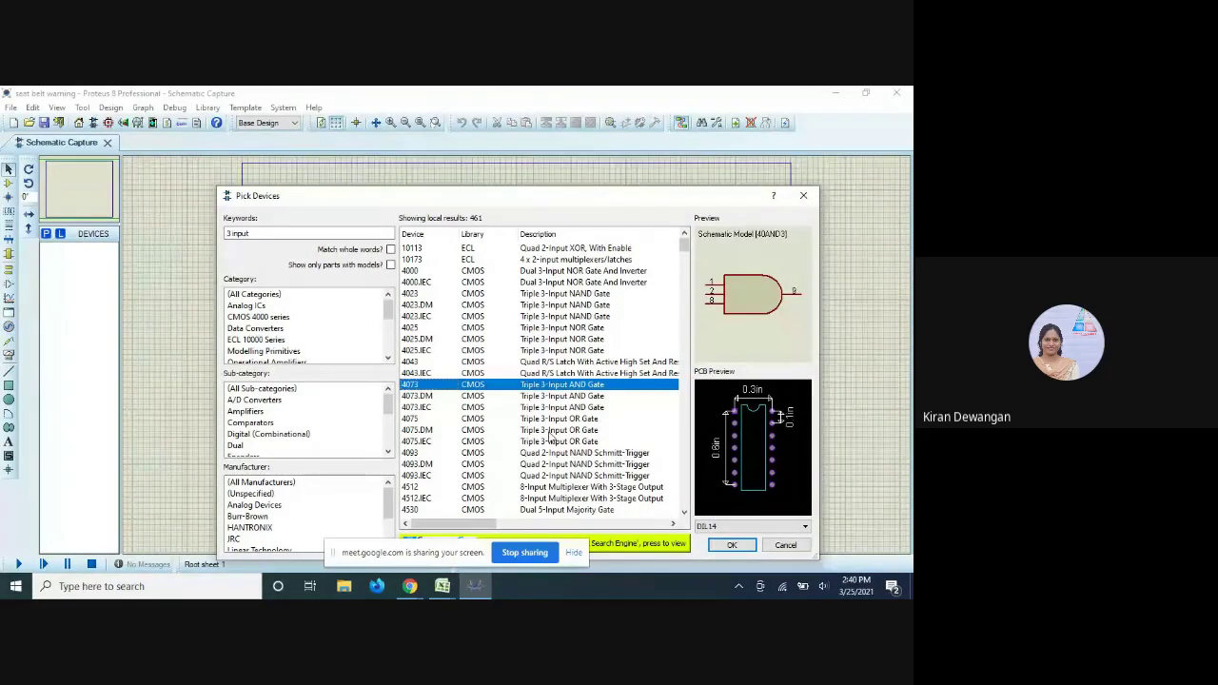
{"action": "left_click", "coordinate": [732, 544]}
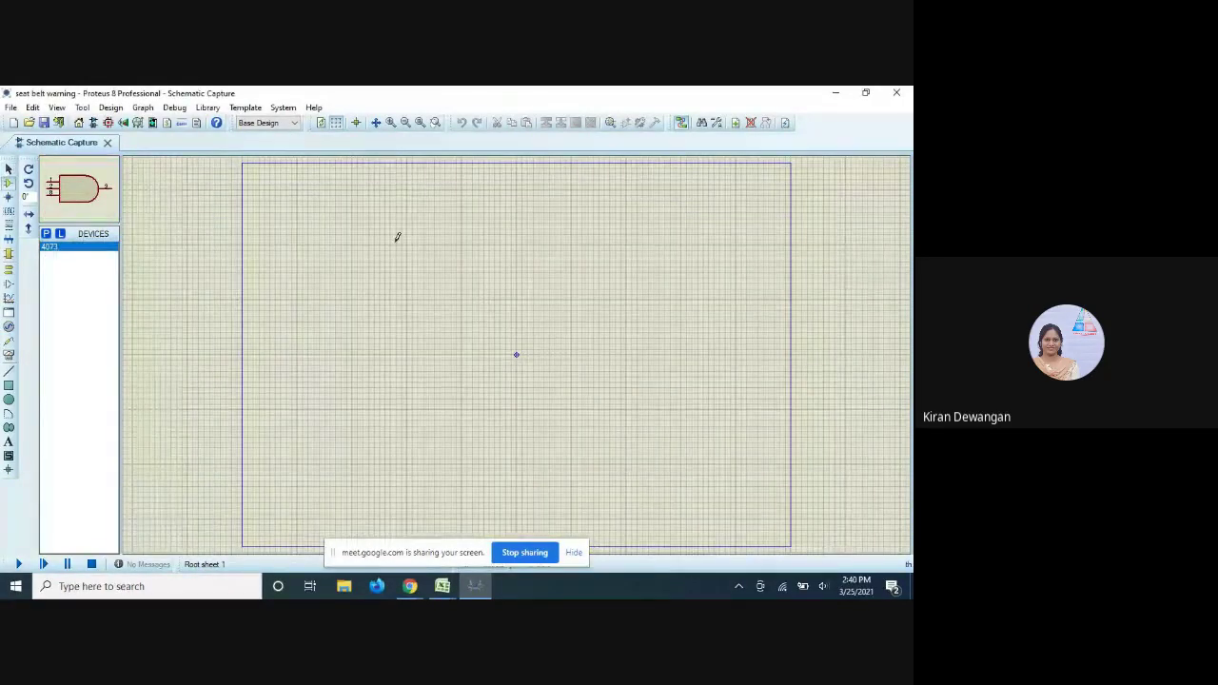
{"action": "left_click", "coordinate": [443, 246]}
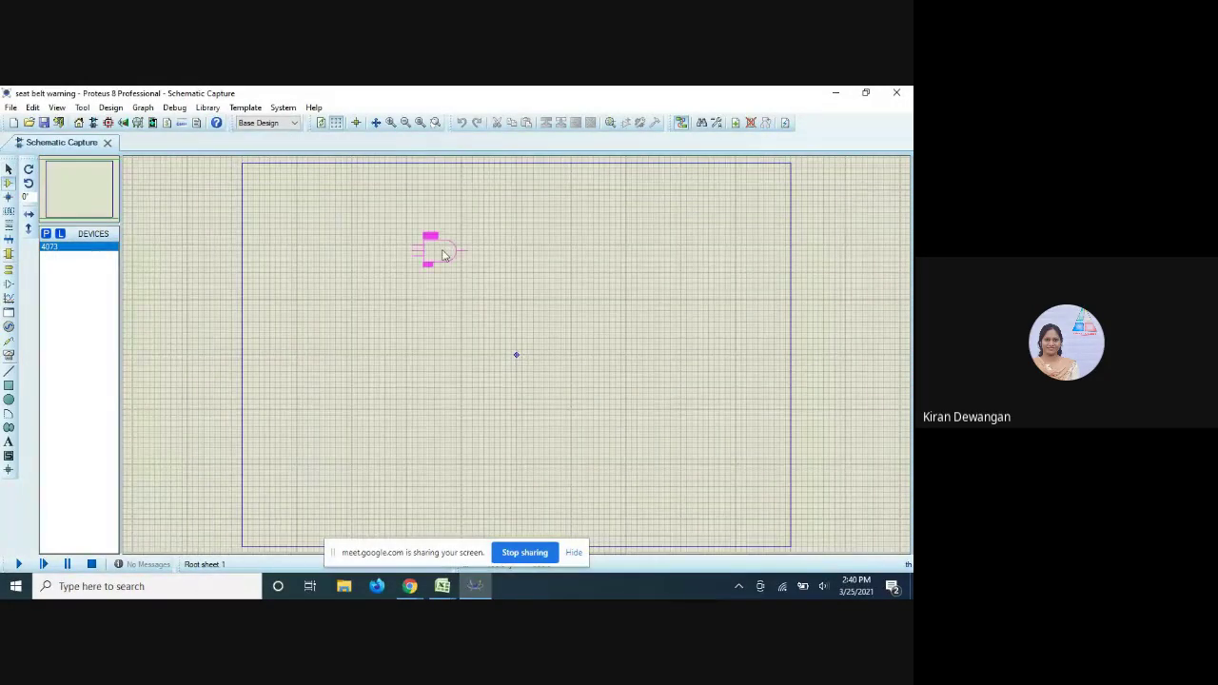
{"action": "left_click", "coordinate": [444, 253]}
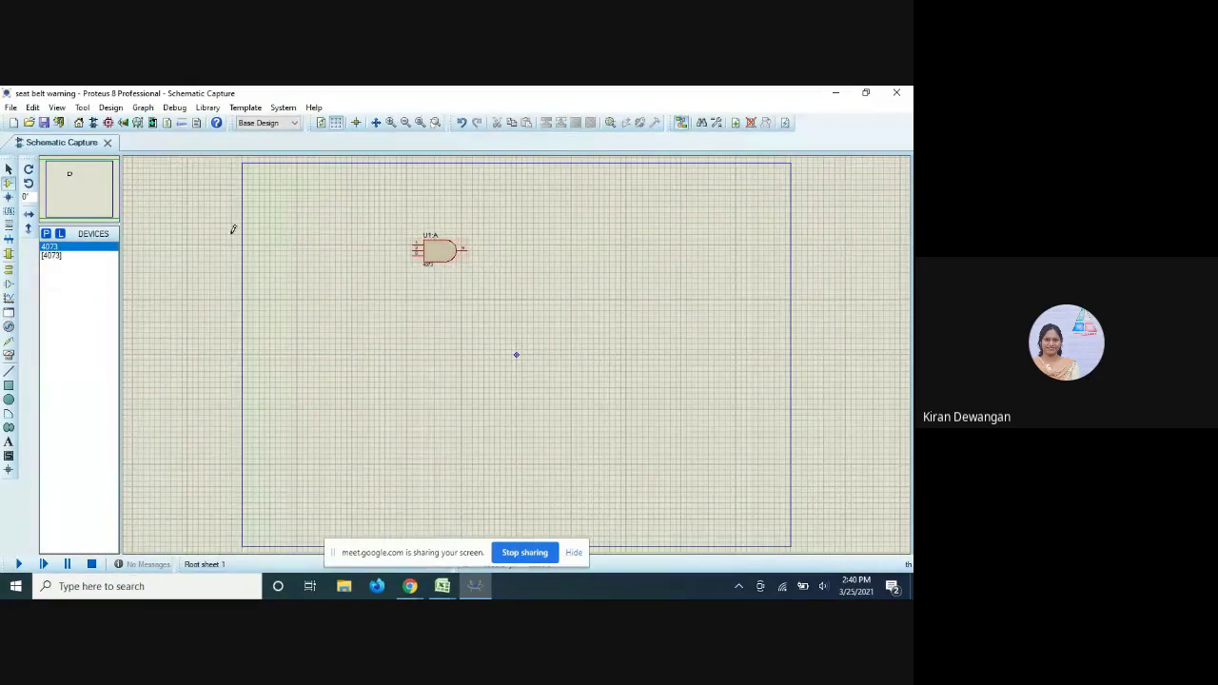
Add the LOGICTOGGLE logic state source to the project's device list
{"action": "left_click", "coordinate": [46, 234]}
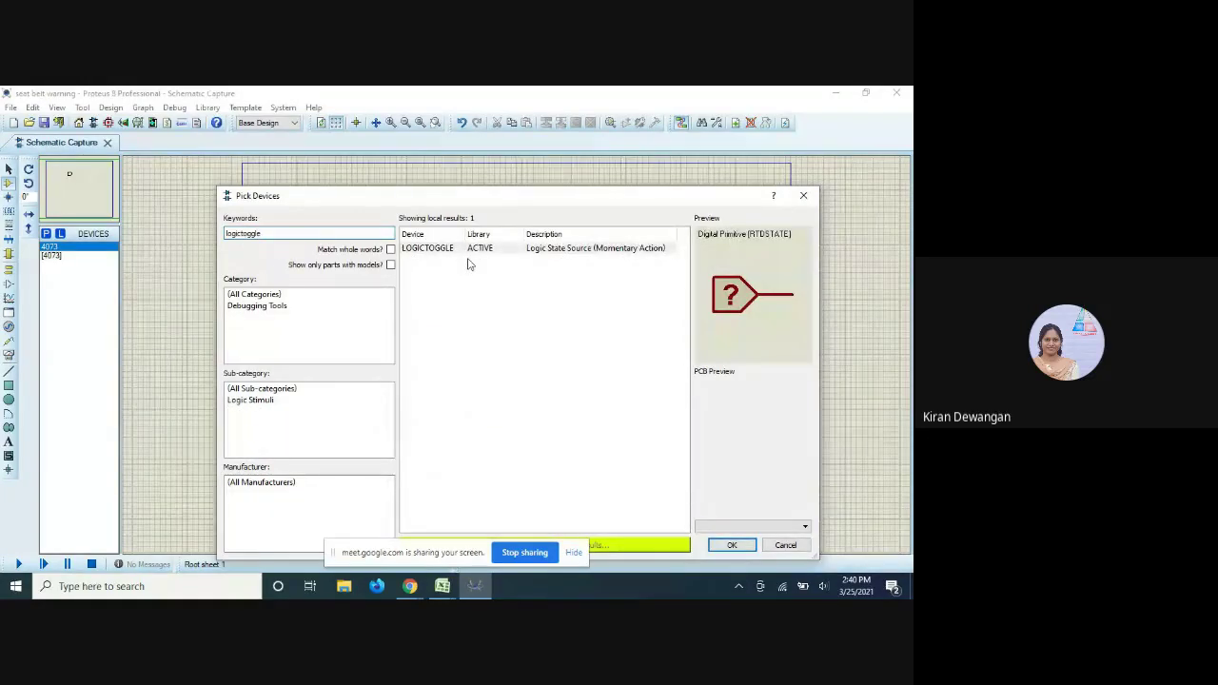
{"action": "left_click", "coordinate": [442, 248]}
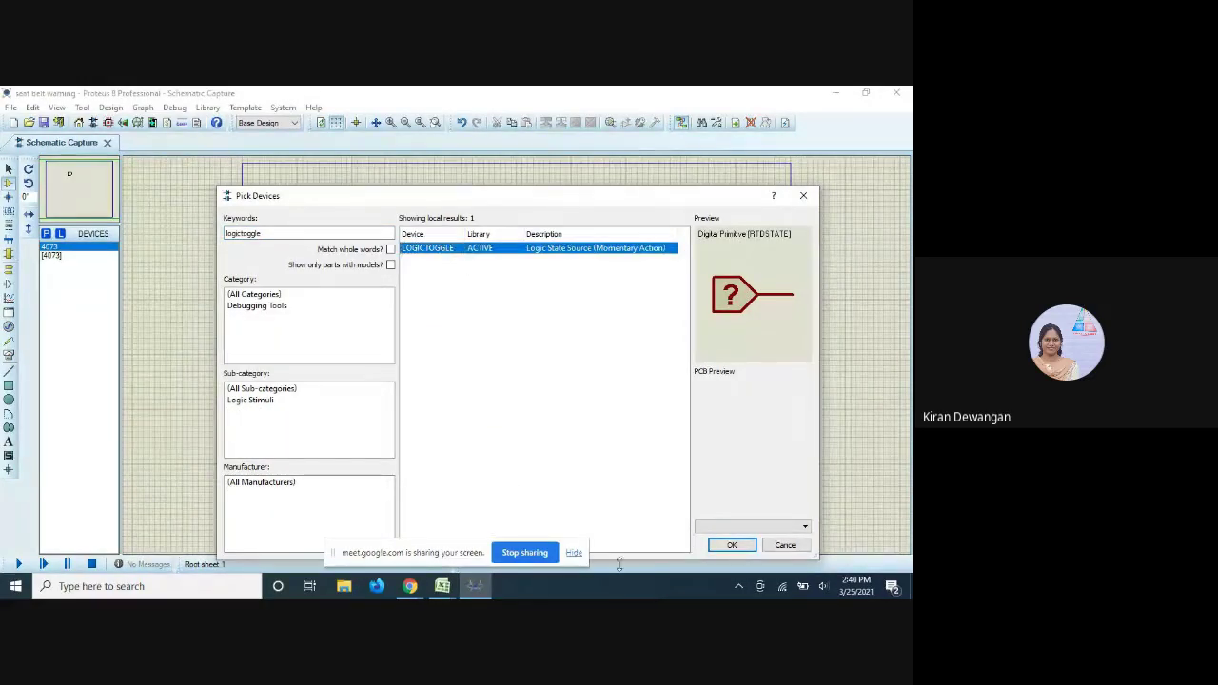
{"action": "left_click", "coordinate": [732, 546]}
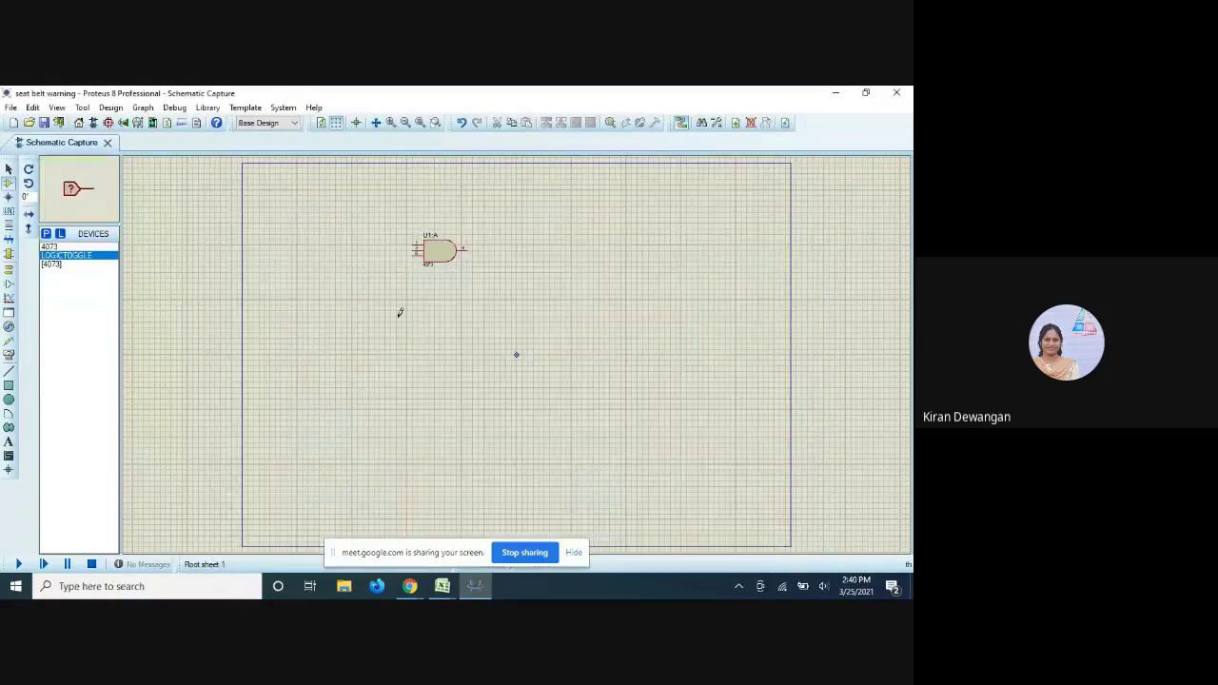
{"action": "left_click", "coordinate": [311, 235]}
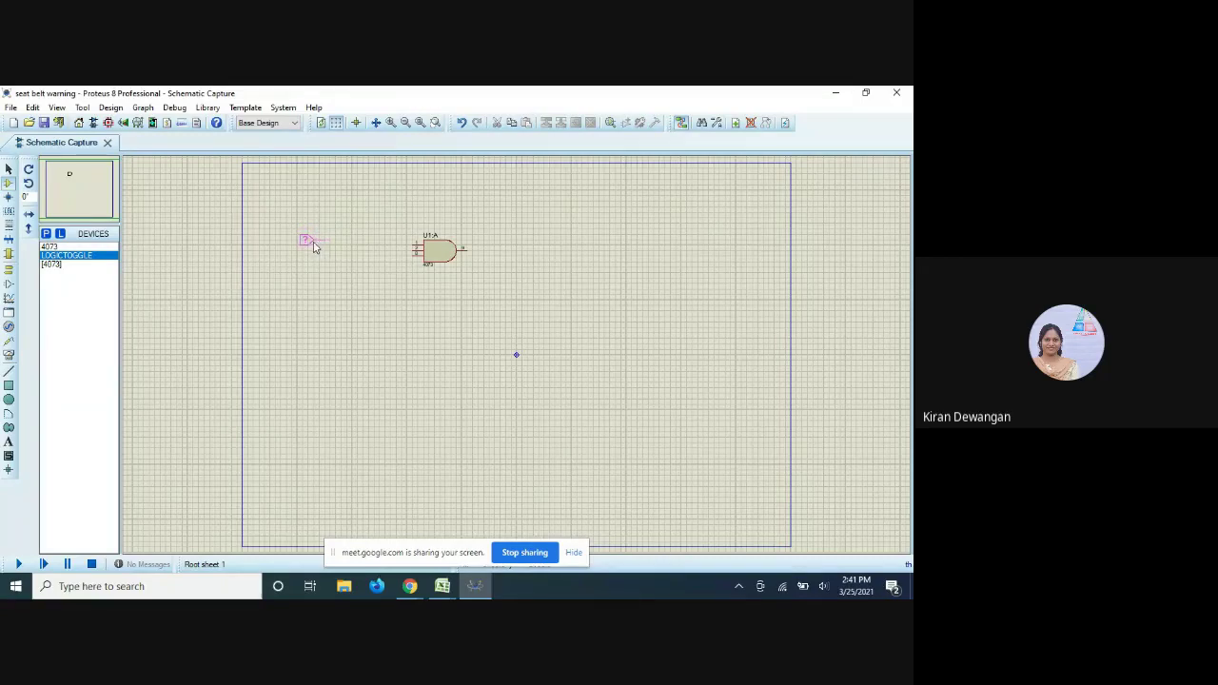
Place three logic toggles to the left of the 4073 gate
{"action": "left_click", "coordinate": [314, 247]}
{"action": "left_click", "coordinate": [329, 244]}
{"action": "left_click", "coordinate": [334, 253]}
{"action": "left_click", "coordinate": [299, 259]}
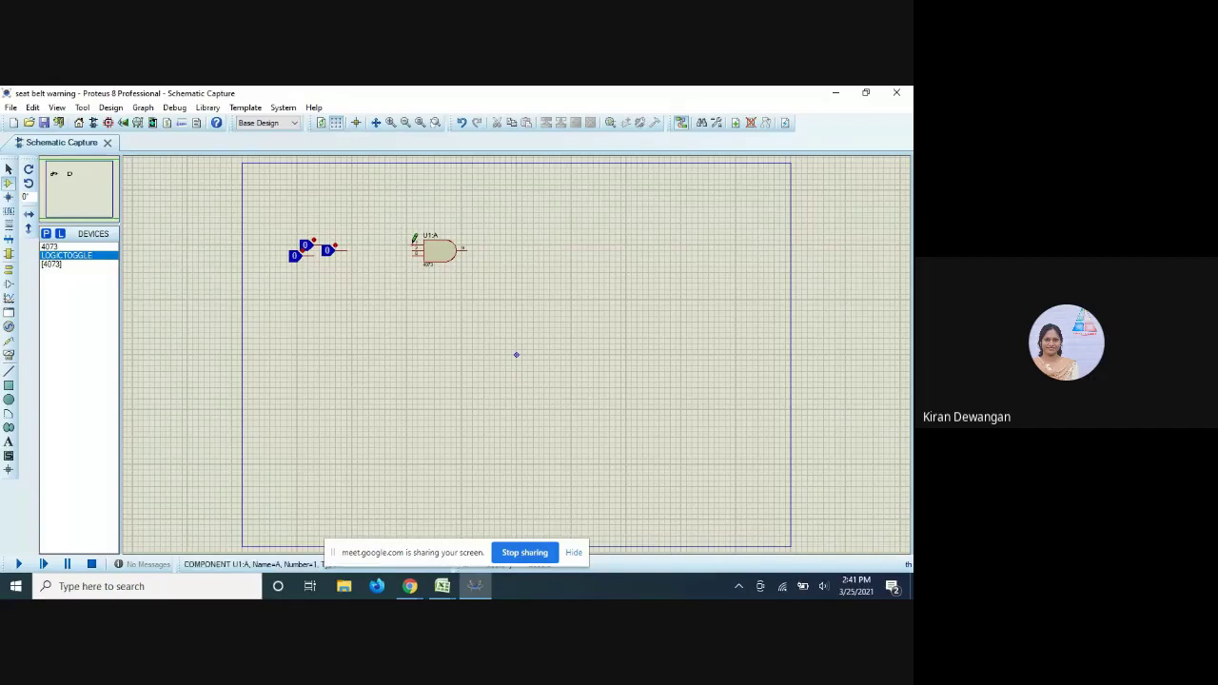
Wire two of the toggles to the AND gate's inputs 1 and 2
{"action": "left_click", "coordinate": [414, 241]}
{"action": "left_click", "coordinate": [329, 244]}
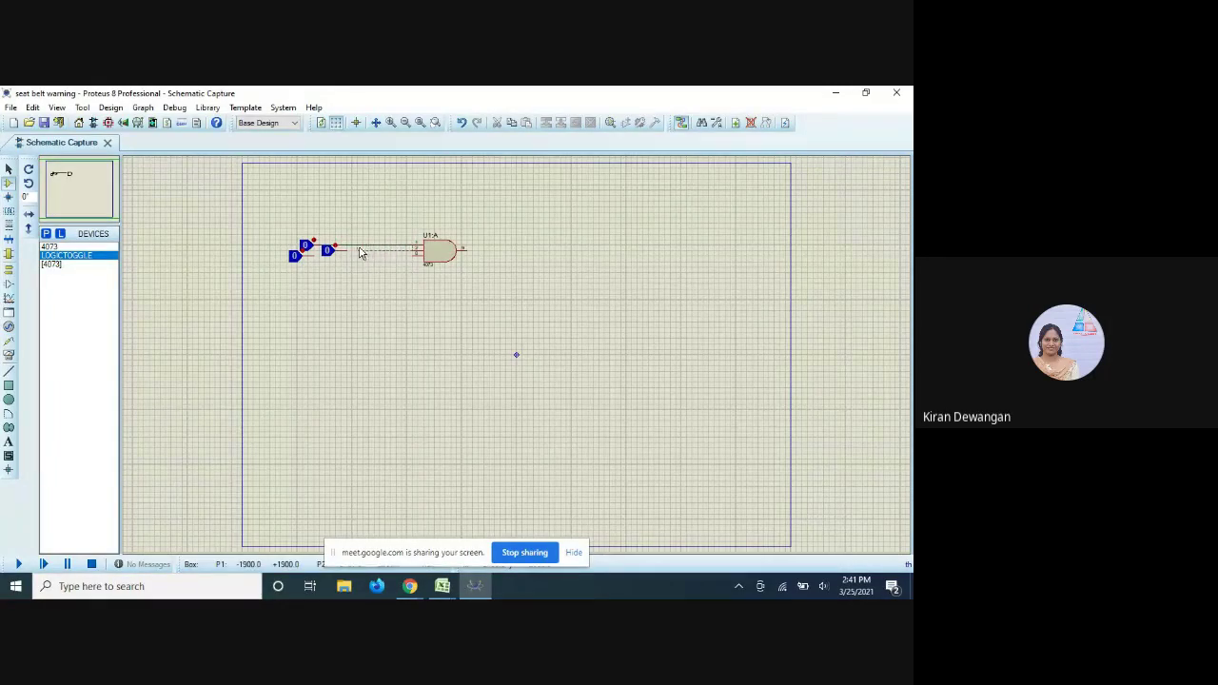
{"action": "left_click", "coordinate": [416, 249]}
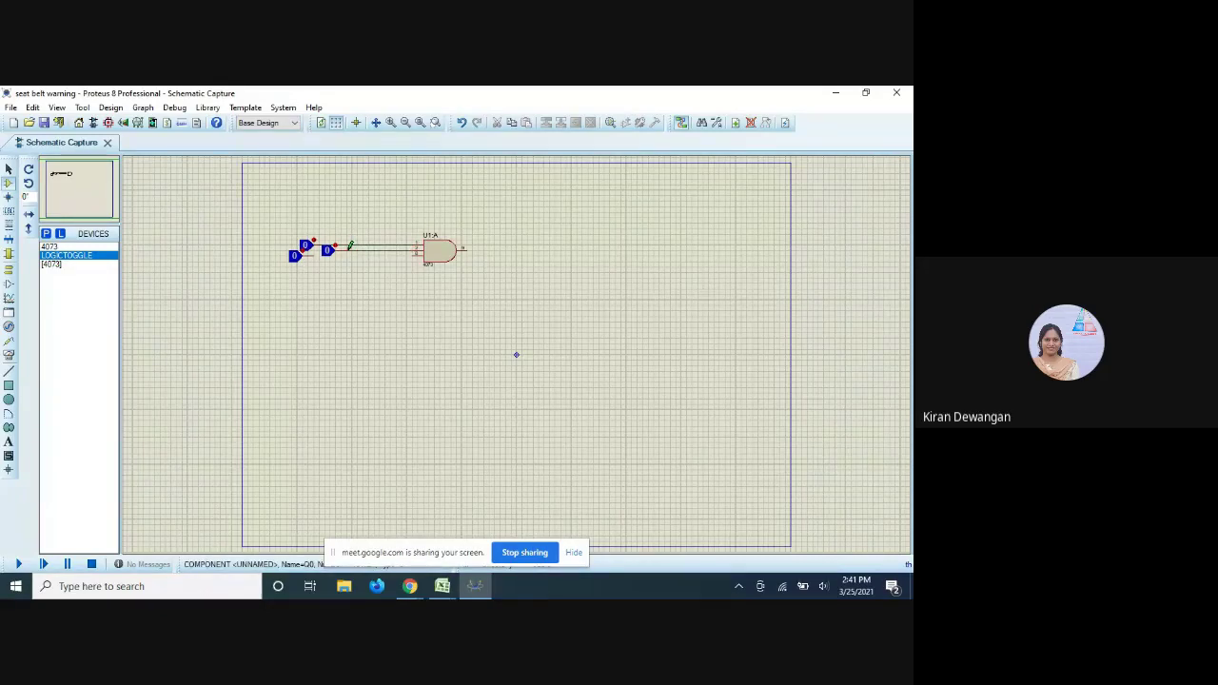
{"action": "left_click", "coordinate": [349, 247]}
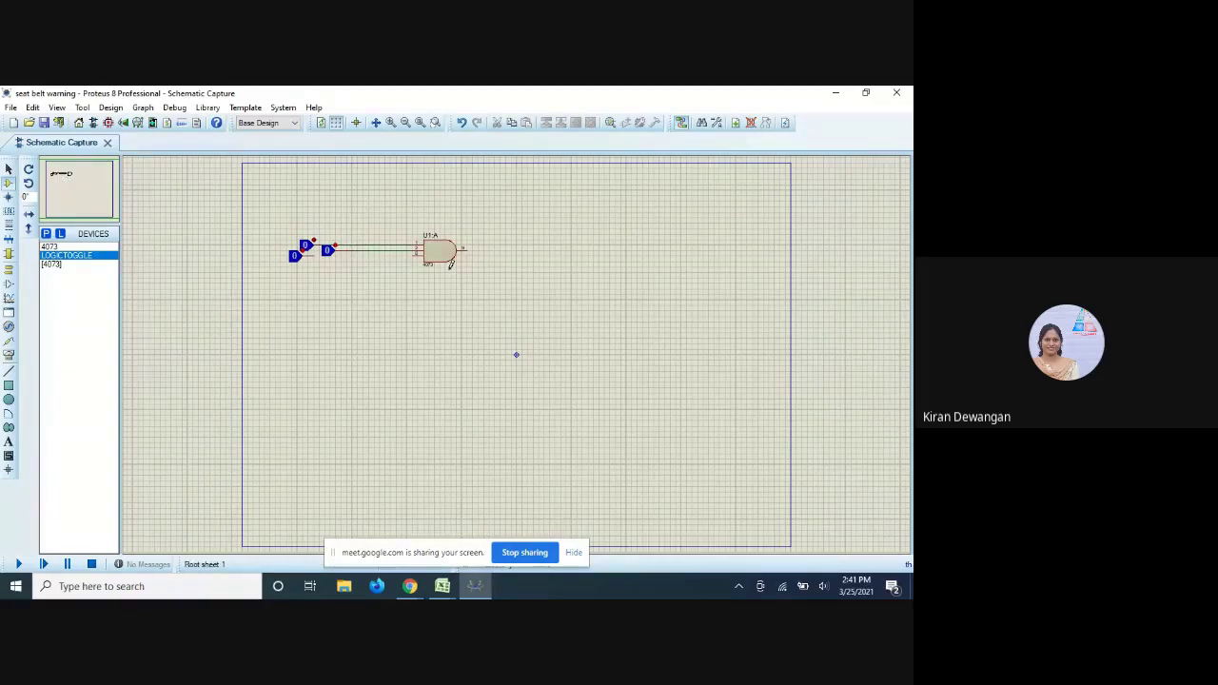
{"action": "scroll", "coordinate": [664, 540], "scroll_direction": "up", "scroll_amount": 2}
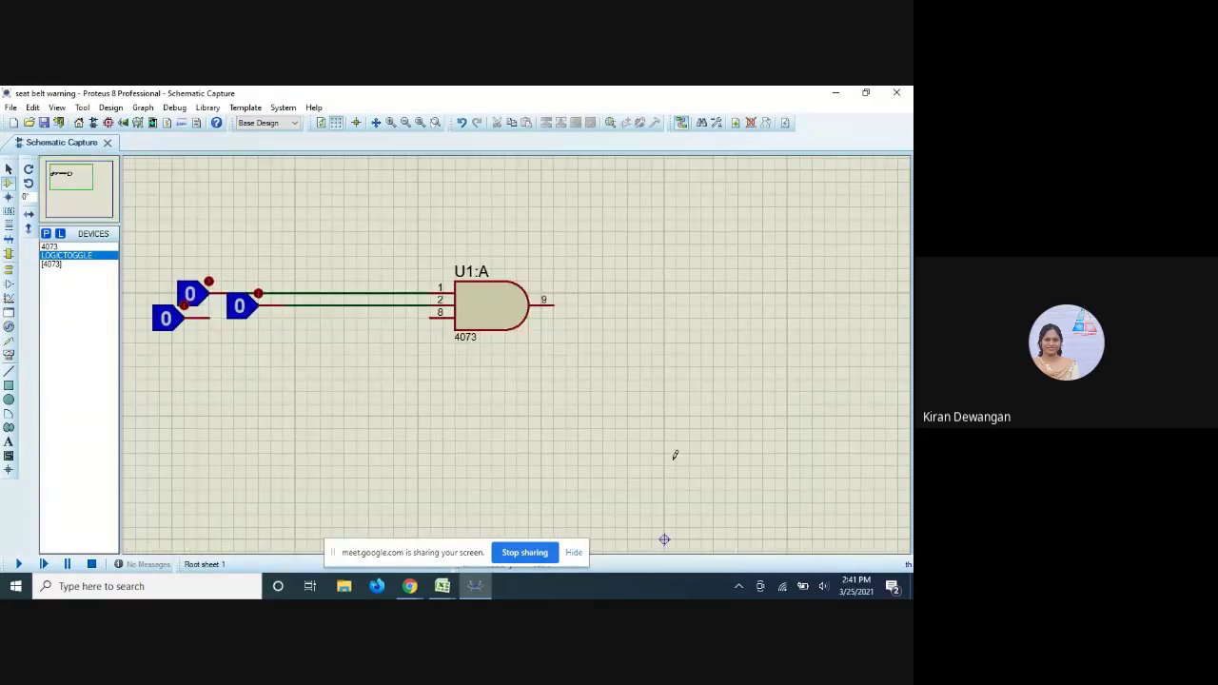
Wire gate pin 8 to the lower toggle, delete the pin 2 wire, and search parts for 7404
{"action": "left_click", "coordinate": [433, 315]}
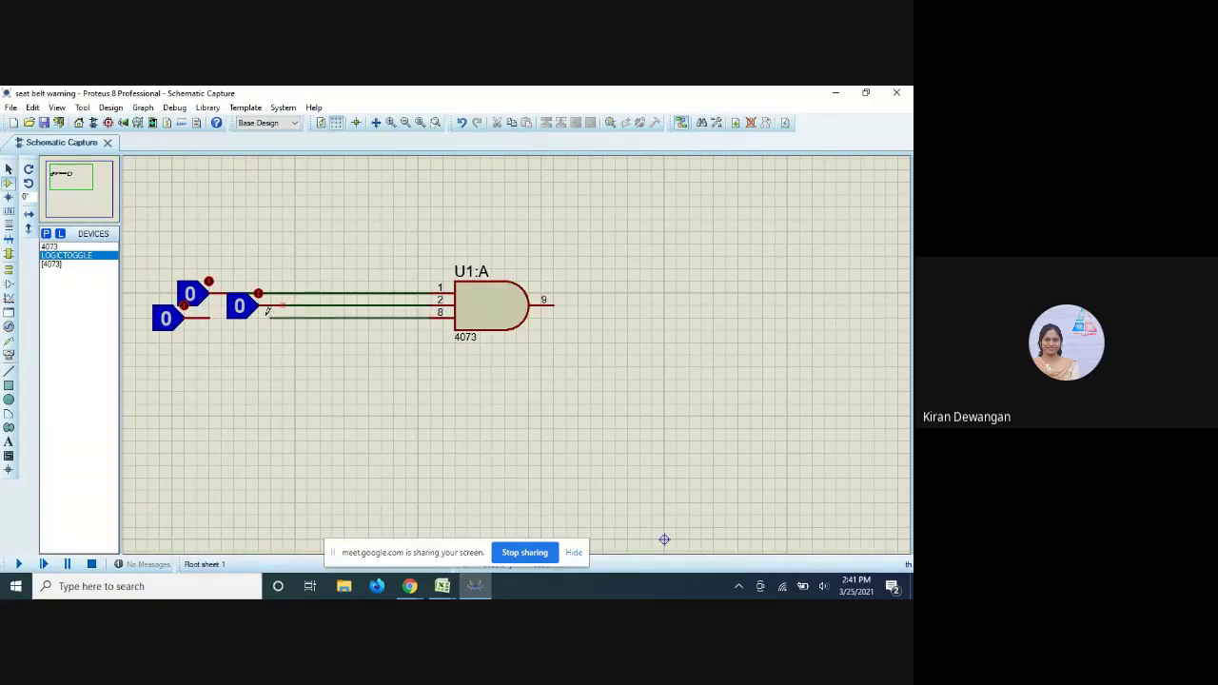
{"action": "left_click", "coordinate": [210, 315]}
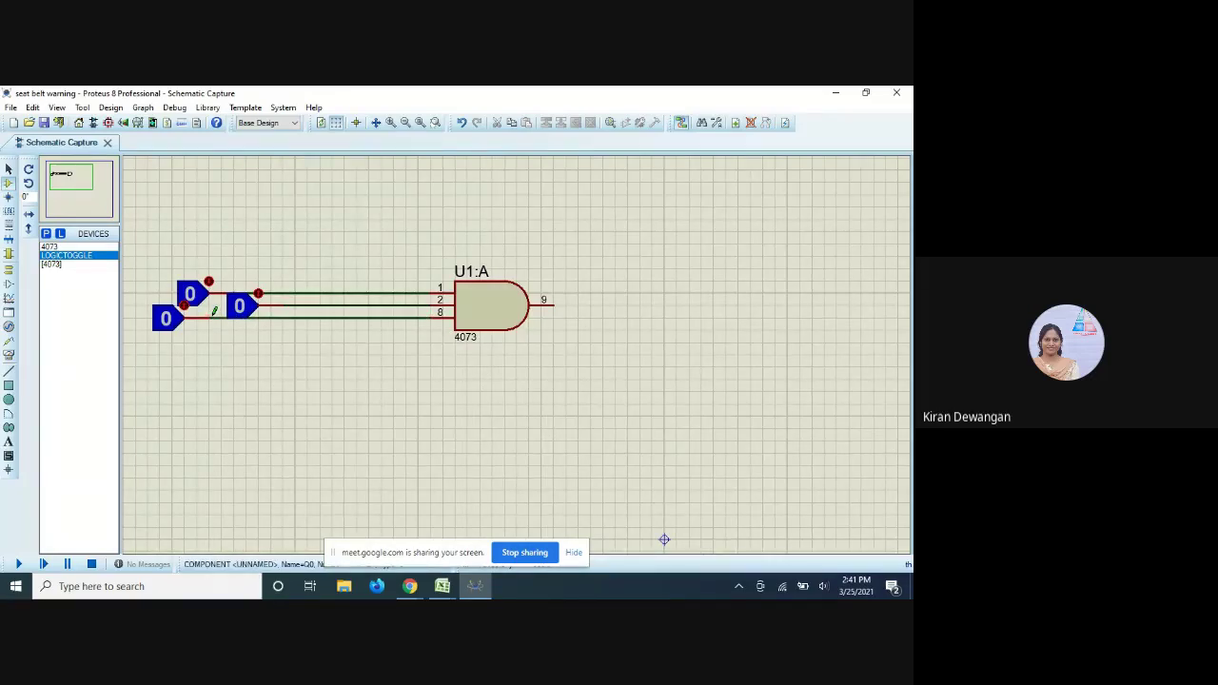
{"action": "right_click", "coordinate": [359, 302]}
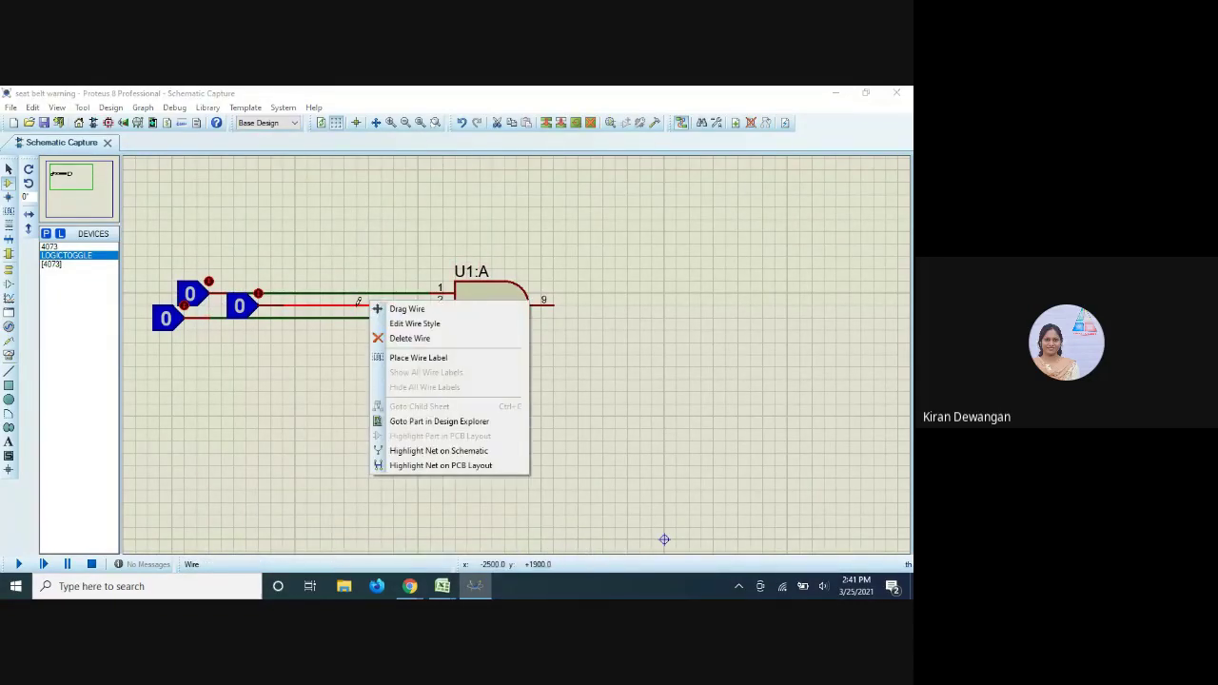
{"action": "left_click", "coordinate": [409, 338]}
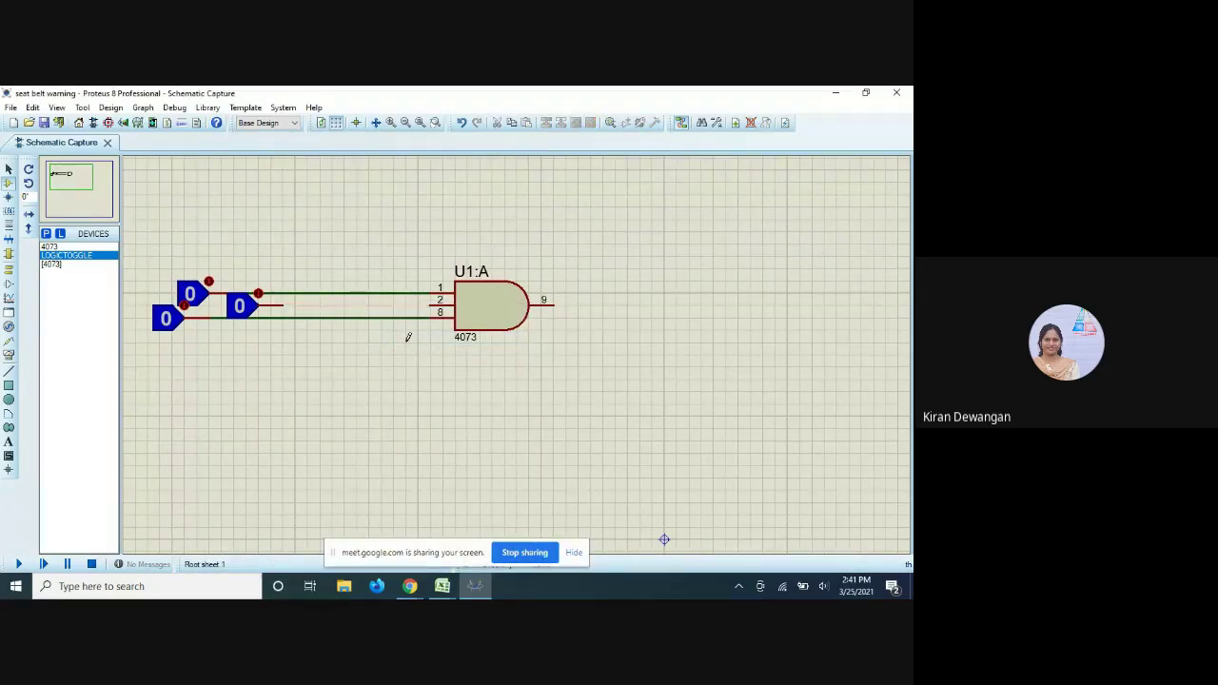
{"action": "left_click", "coordinate": [46, 233]}
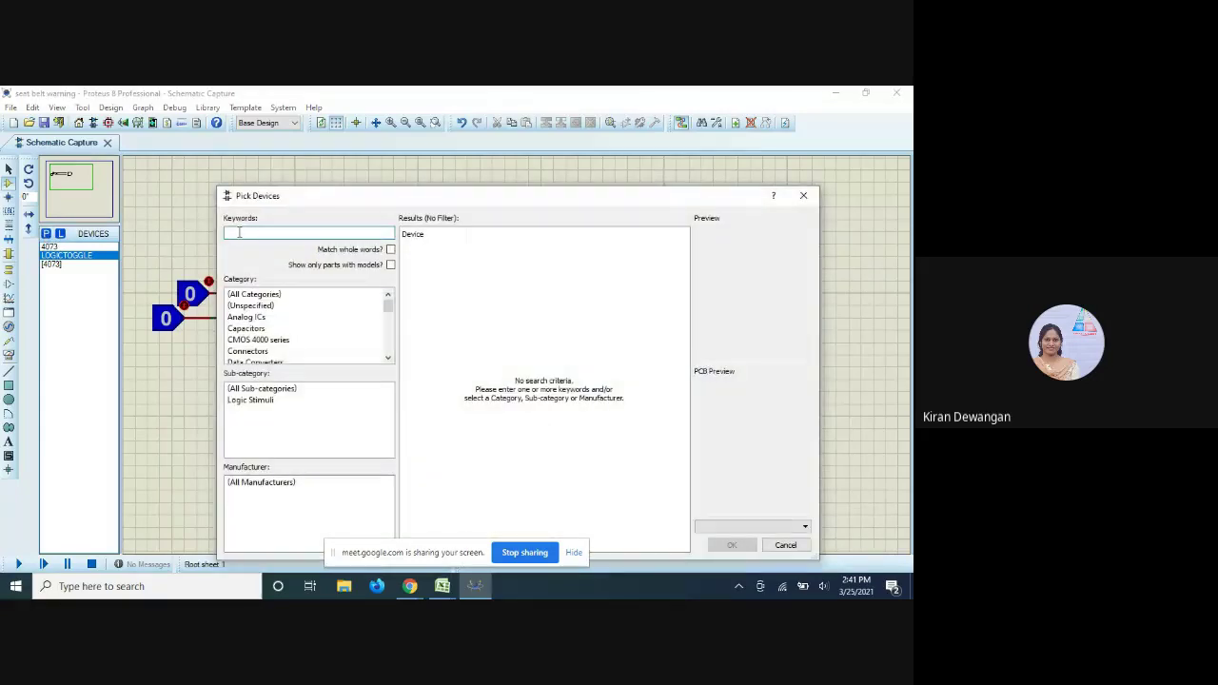
{"action": "type", "text": "740"}
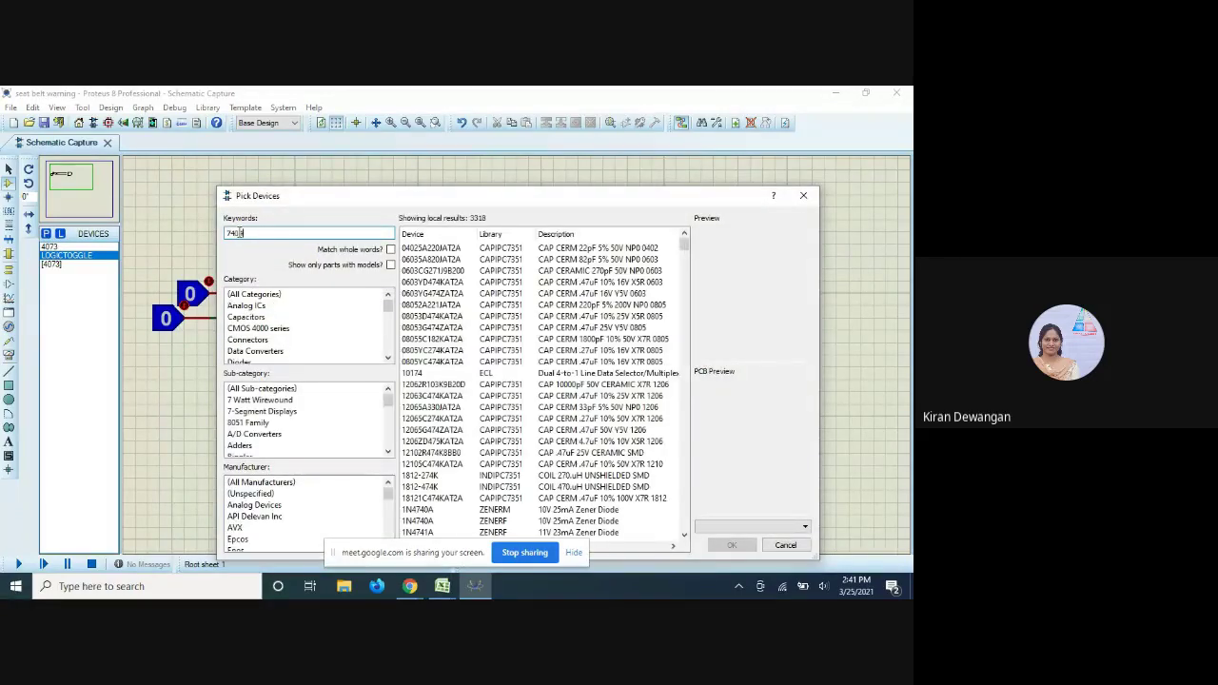
{"action": "type", "text": "4"}
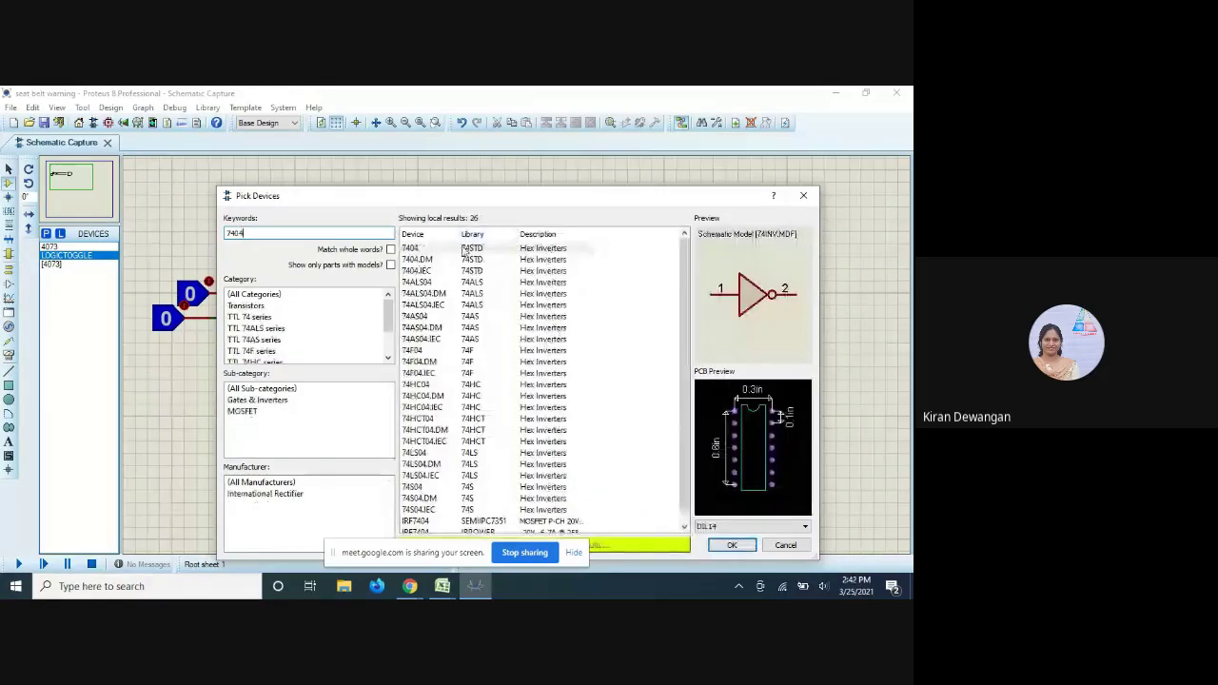
Add the 7404 inverter and place U2:A in front of the AND gate
{"action": "left_click", "coordinate": [438, 249]}
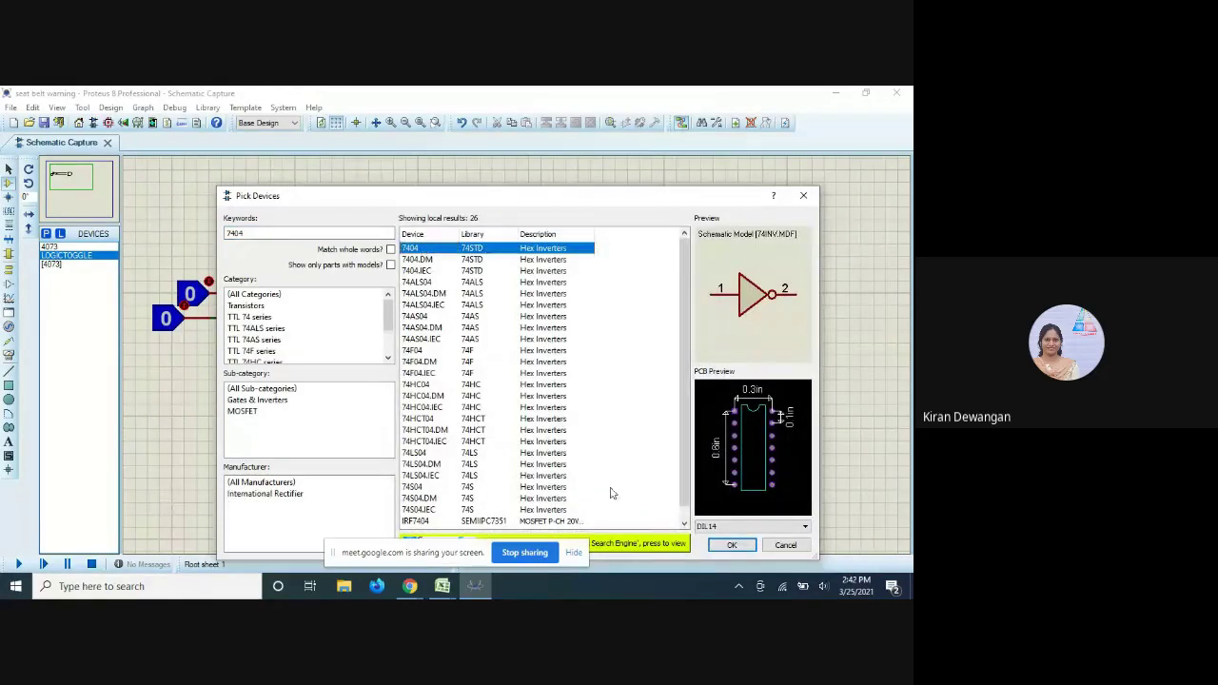
{"action": "left_click", "coordinate": [734, 544]}
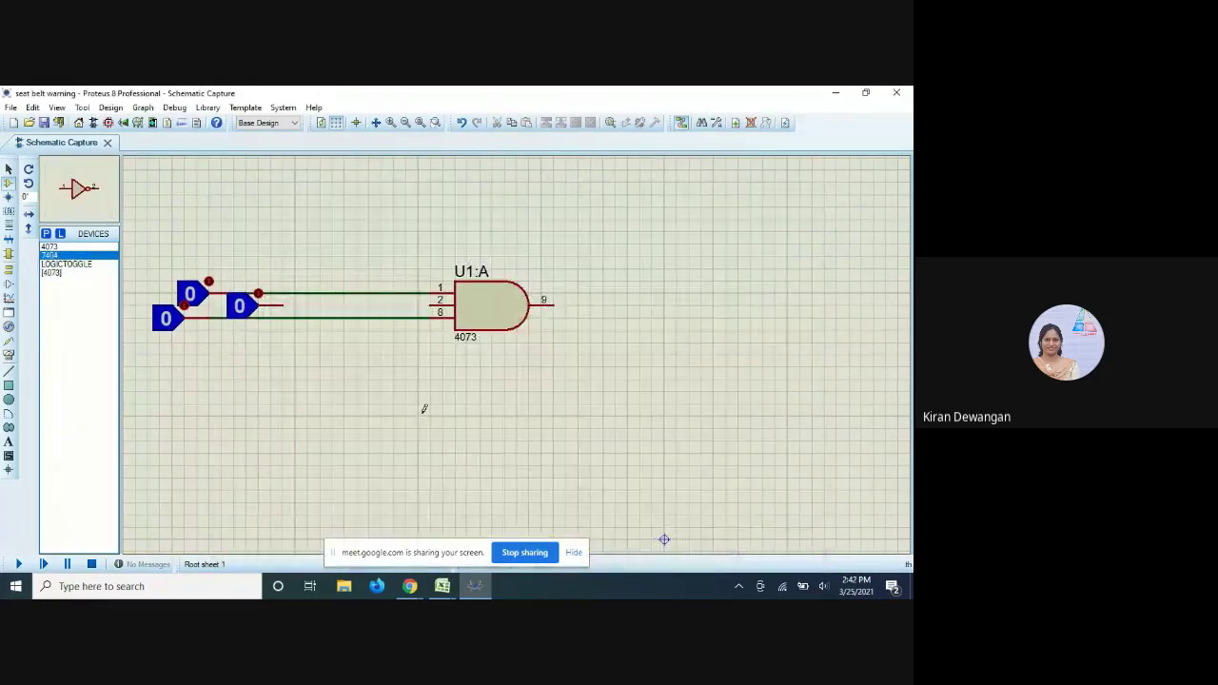
{"action": "left_click", "coordinate": [323, 297]}
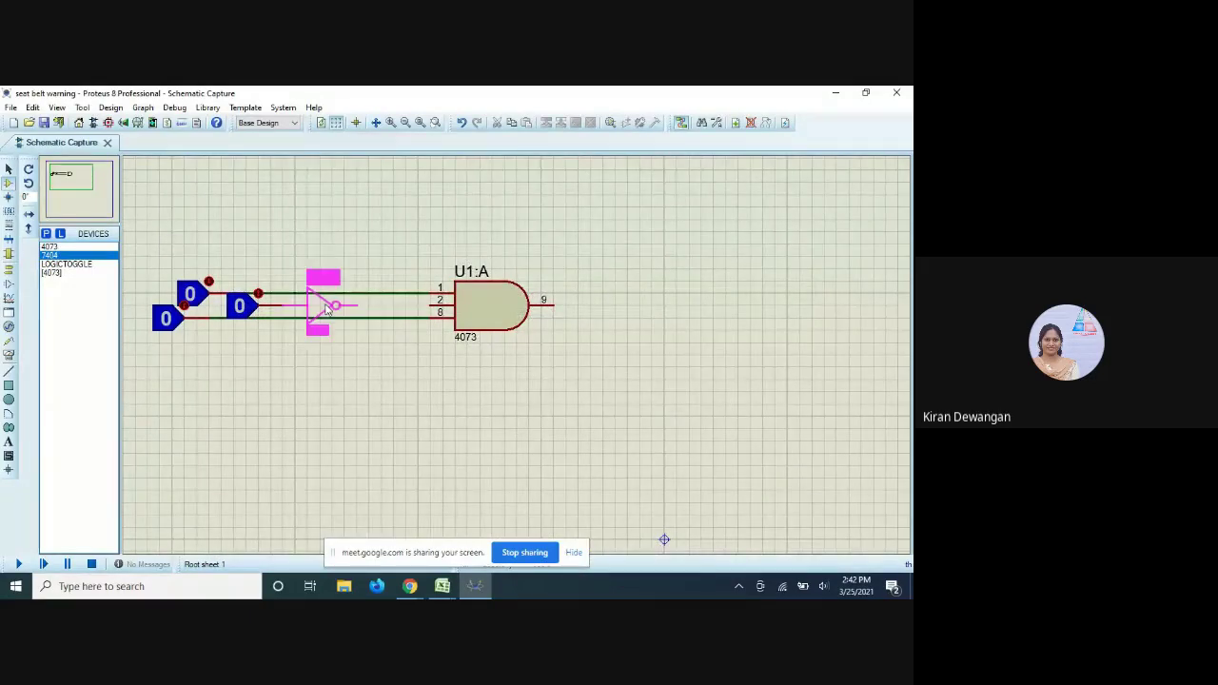
{"action": "left_click", "coordinate": [338, 308]}
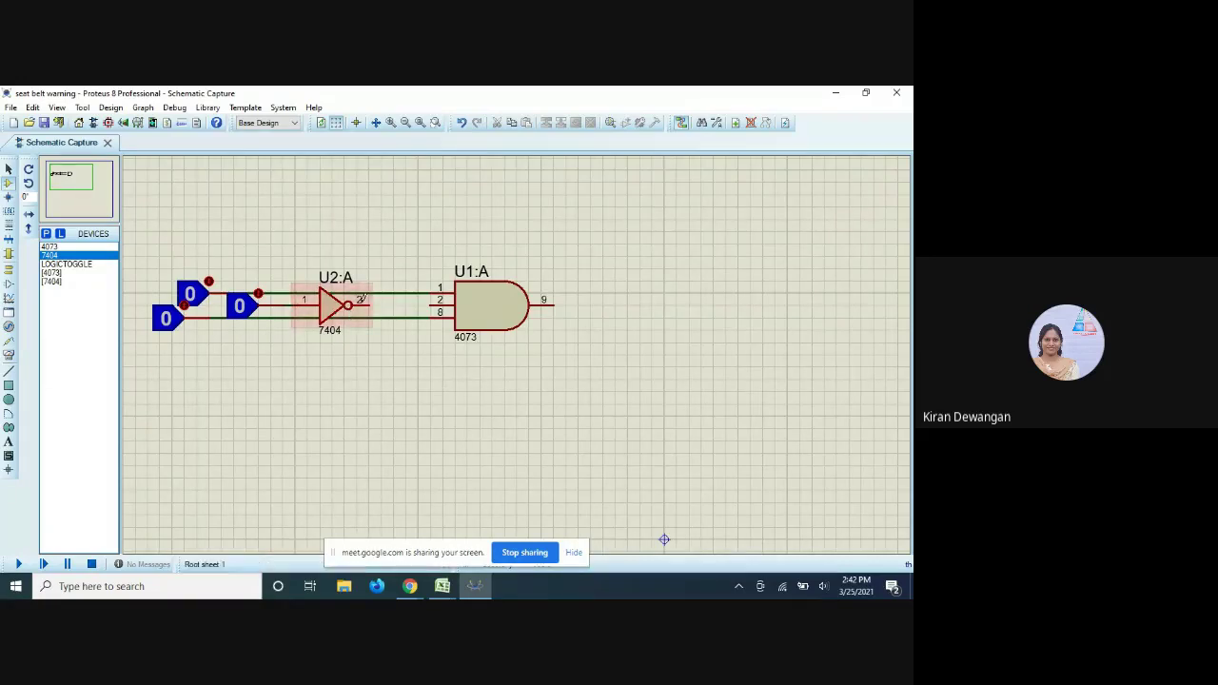
Wire AND gate input pin 2 to the inverter's output, undoing an extra inverter placed by mistake
{"action": "right_click", "coordinate": [373, 301]}
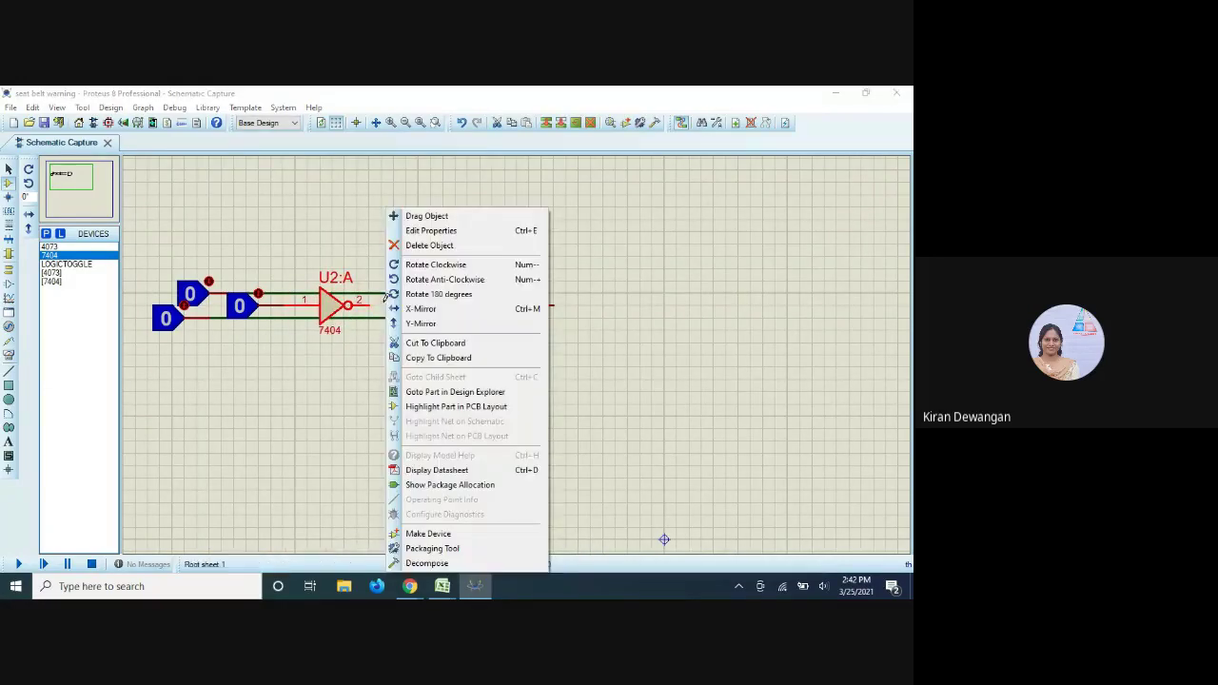
{"action": "left_click", "coordinate": [702, 322]}
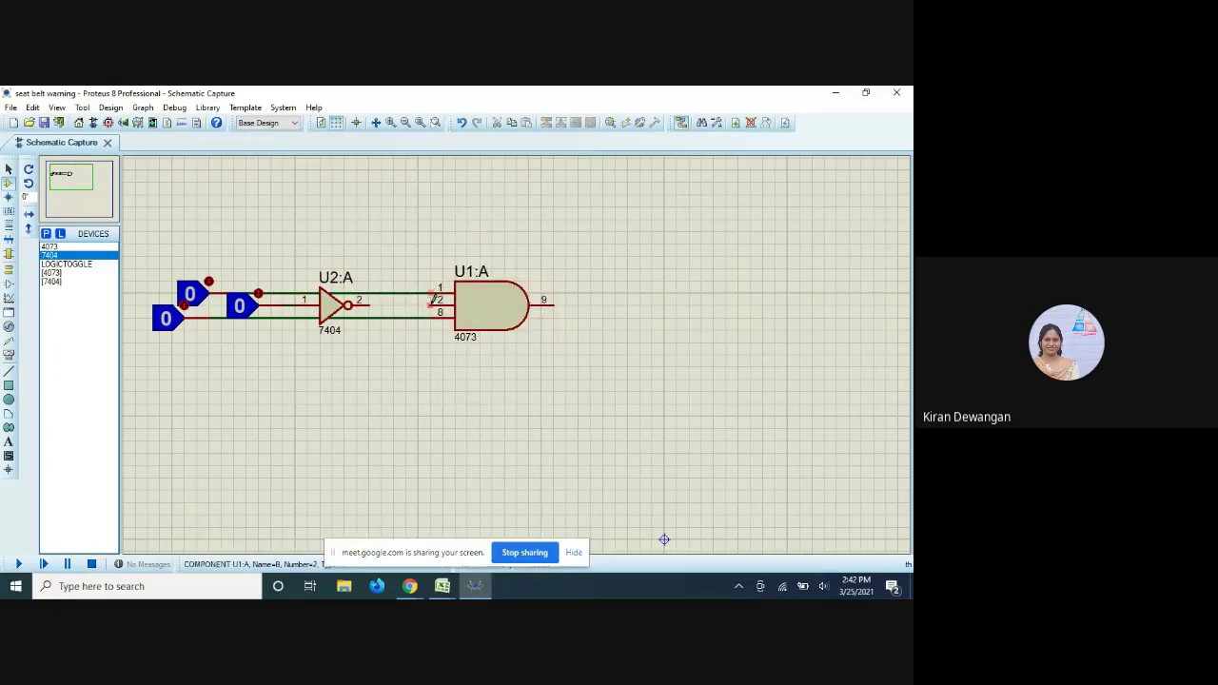
{"action": "right_click", "coordinate": [434, 300]}
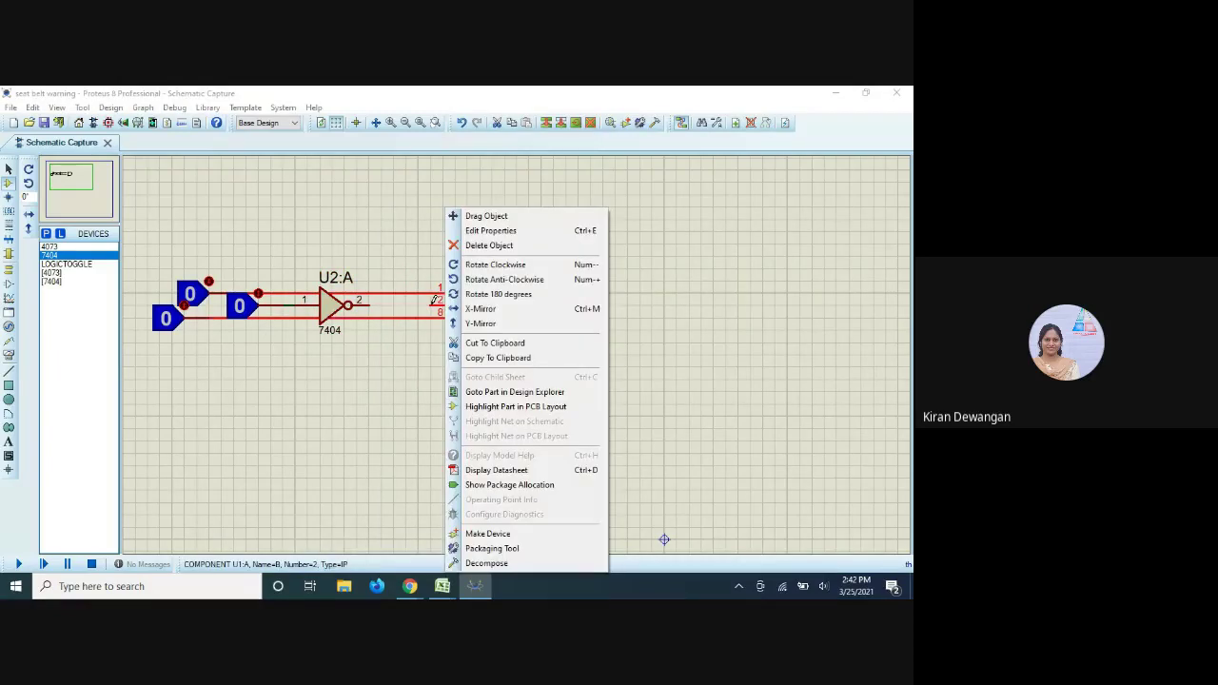
{"action": "left_click", "coordinate": [707, 313]}
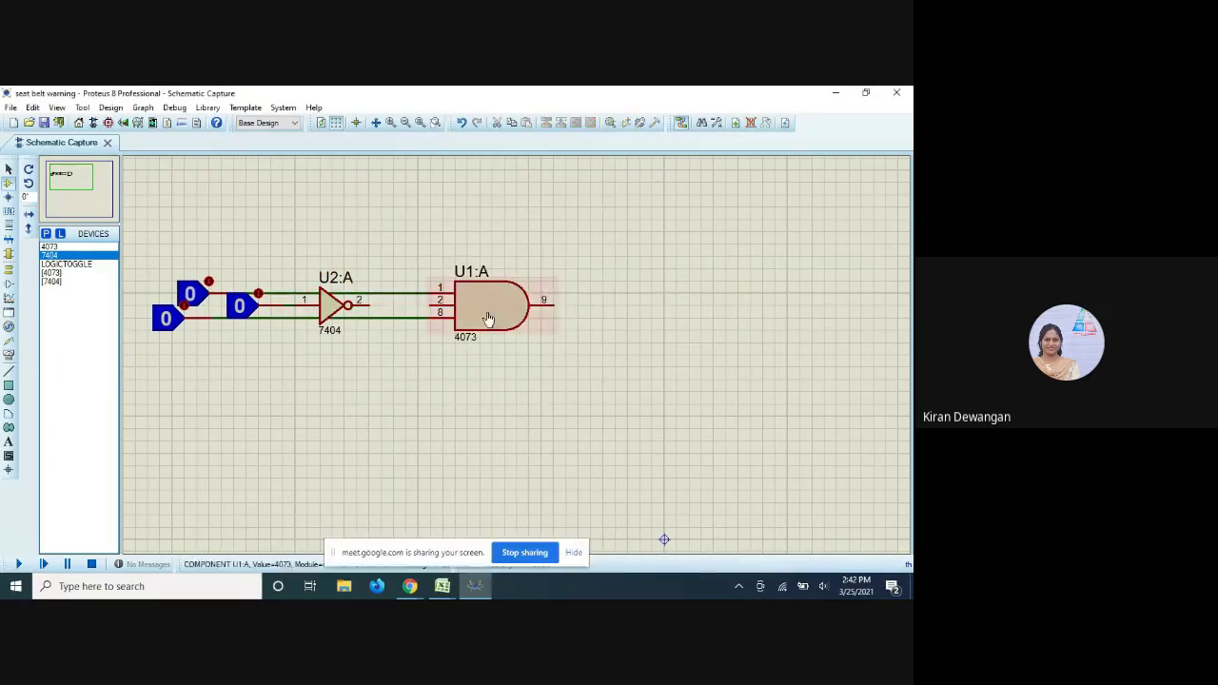
{"action": "left_click", "coordinate": [434, 303]}
{"action": "left_click", "coordinate": [369, 304]}
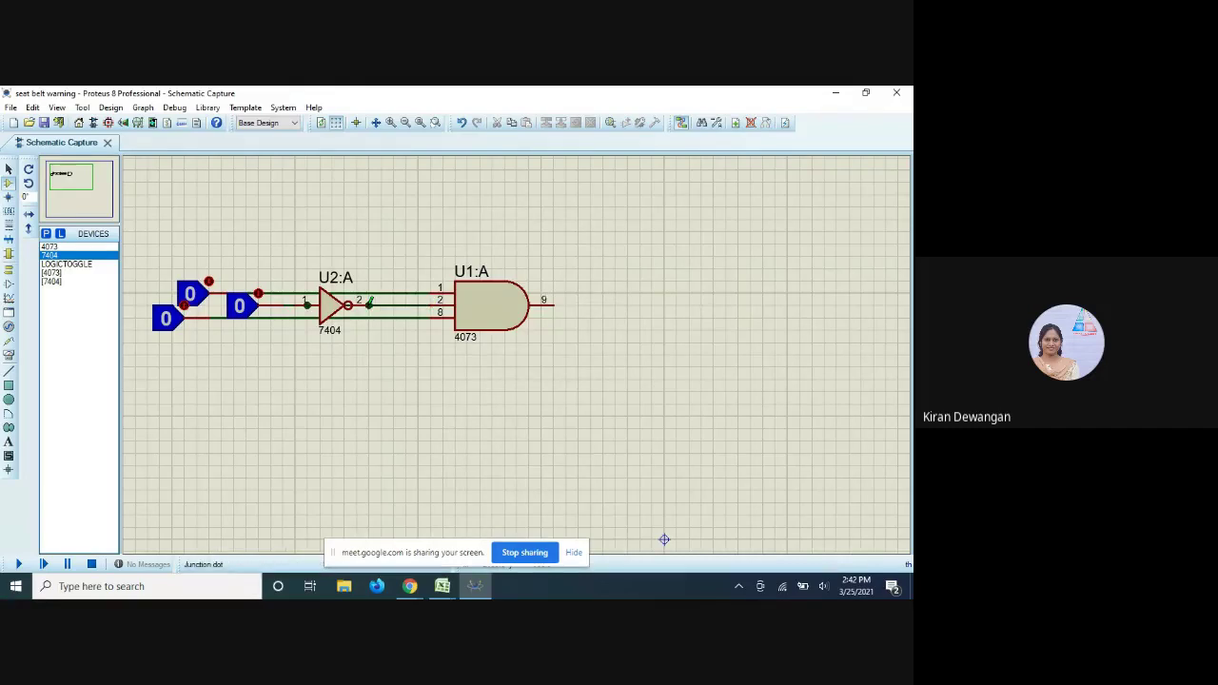
{"action": "left_click", "coordinate": [485, 400]}
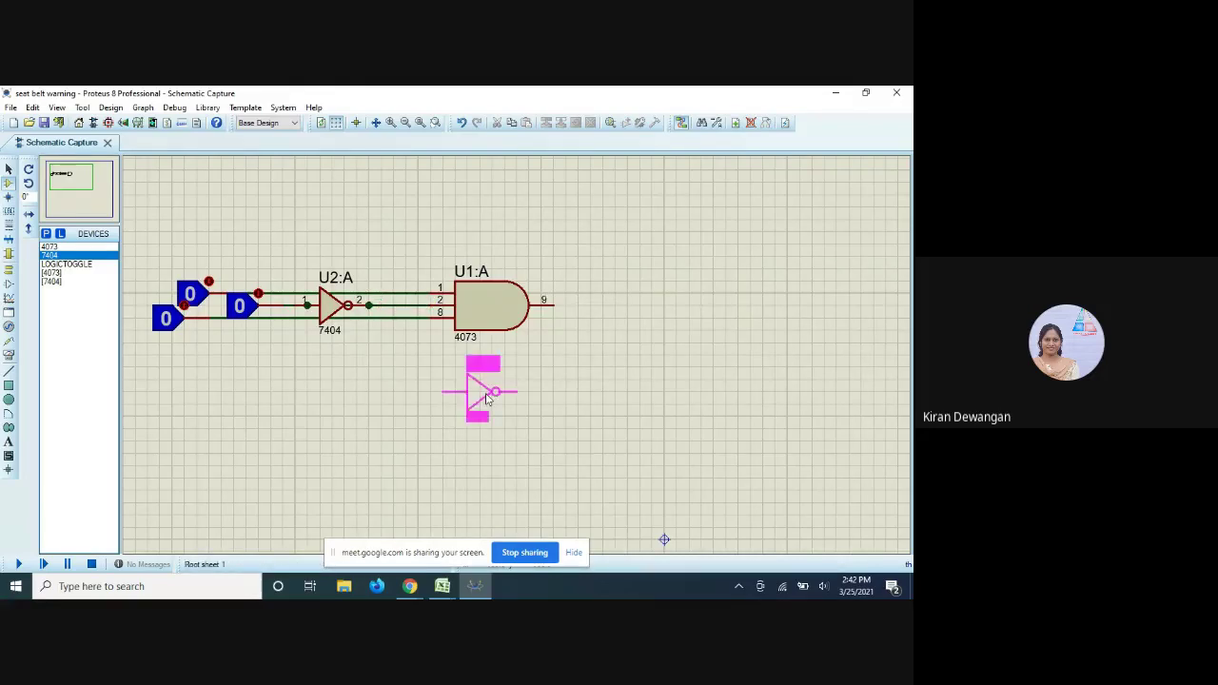
{"action": "left_click", "coordinate": [485, 399]}
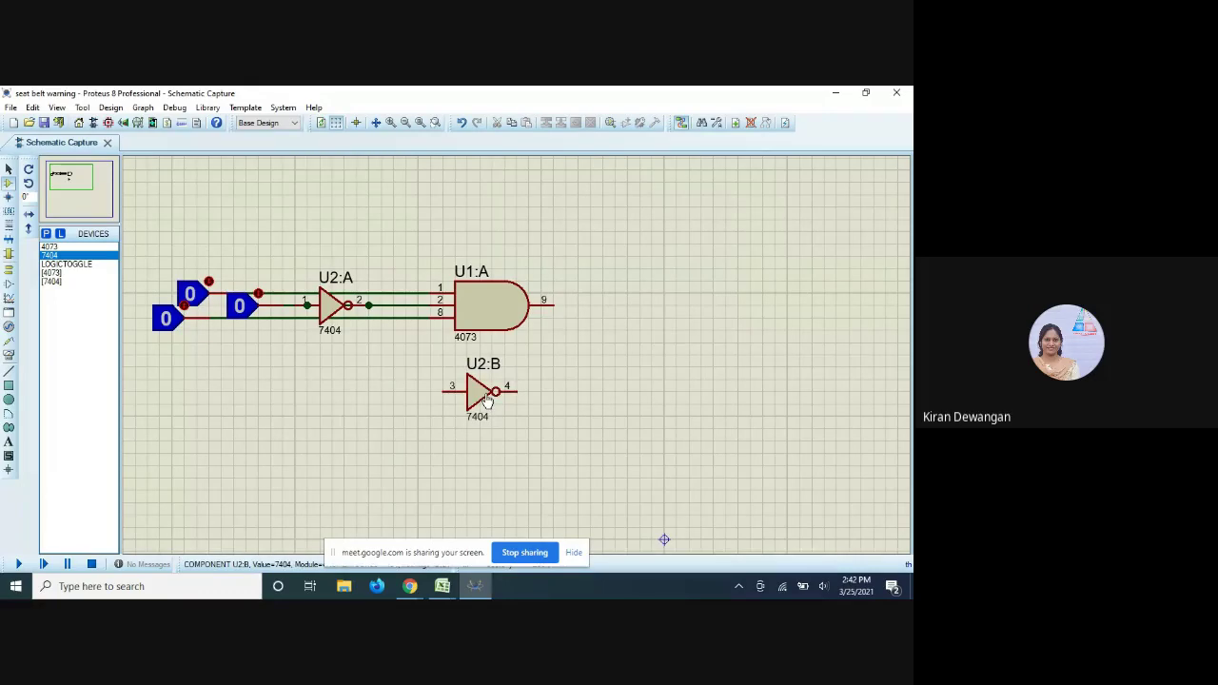
{"action": "key", "text": "ctrl+z"}
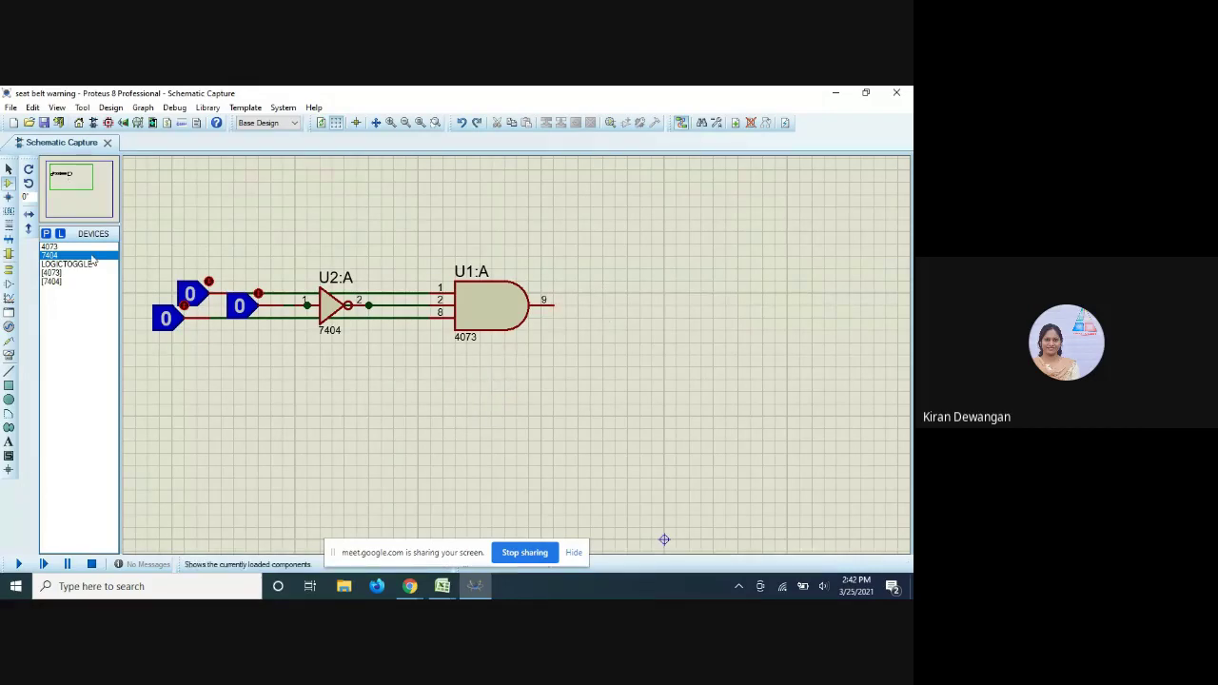
Add a LOGICPROBE (BIG) and attach it to U1:A's output pin 9
{"action": "left_click", "coordinate": [47, 234]}
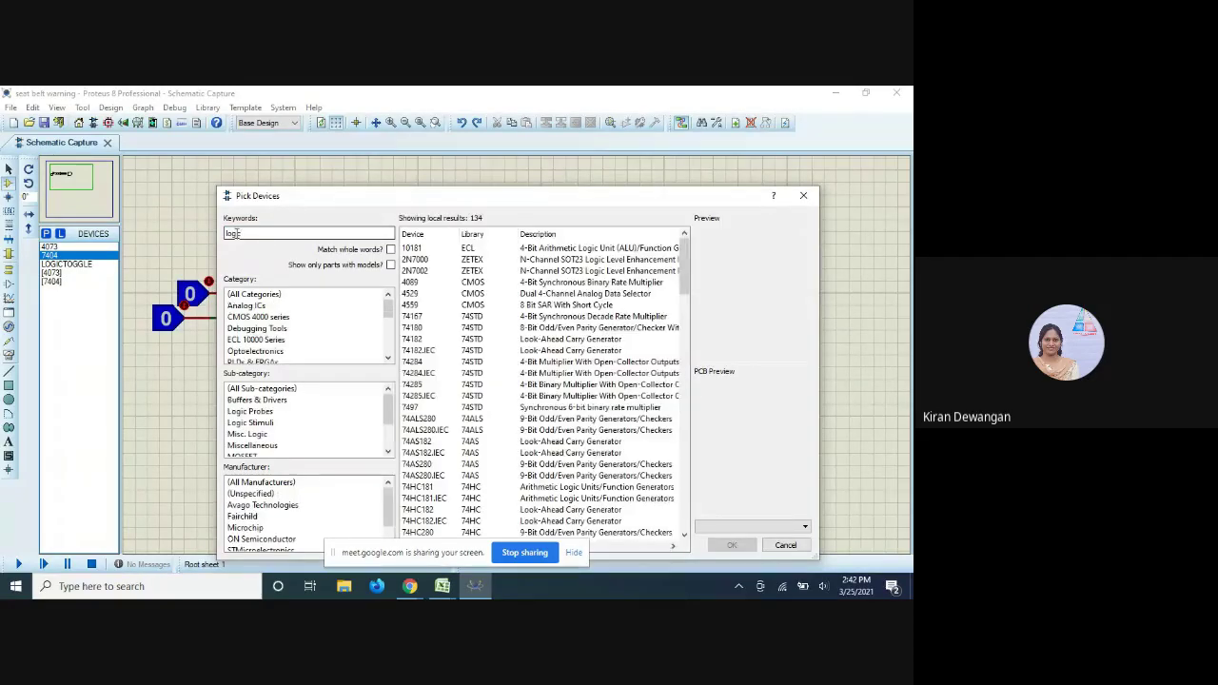
{"action": "type", "text": "logicprobe"}
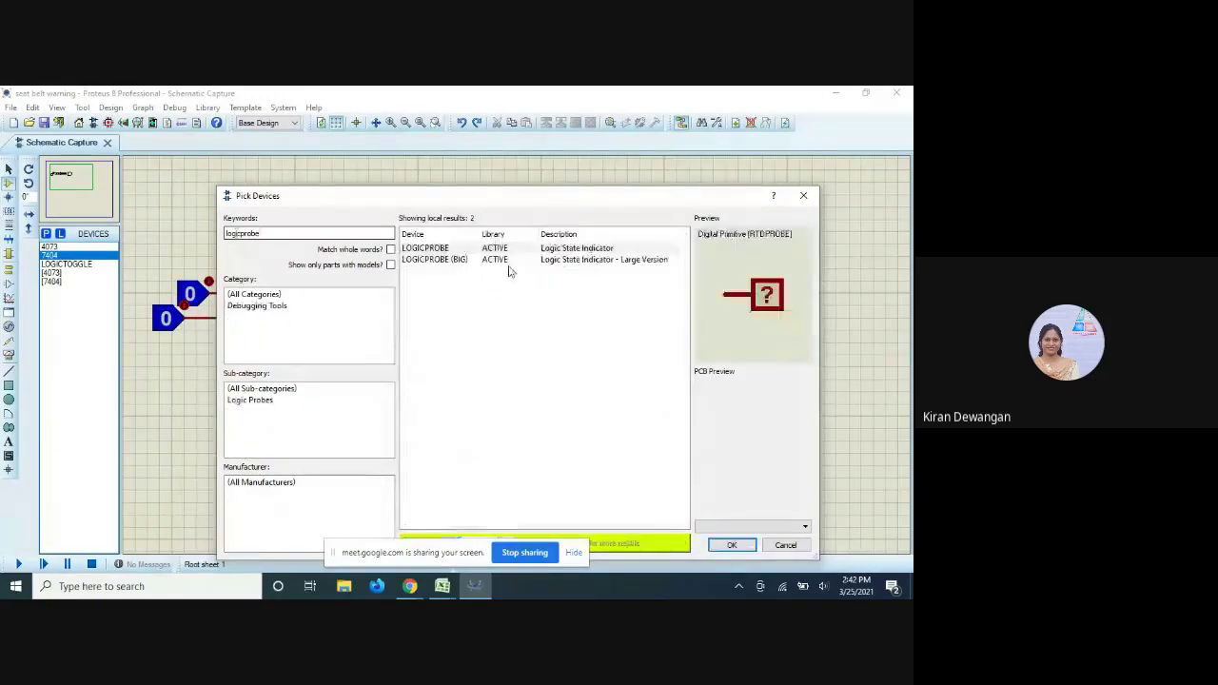
{"action": "left_click", "coordinate": [453, 261]}
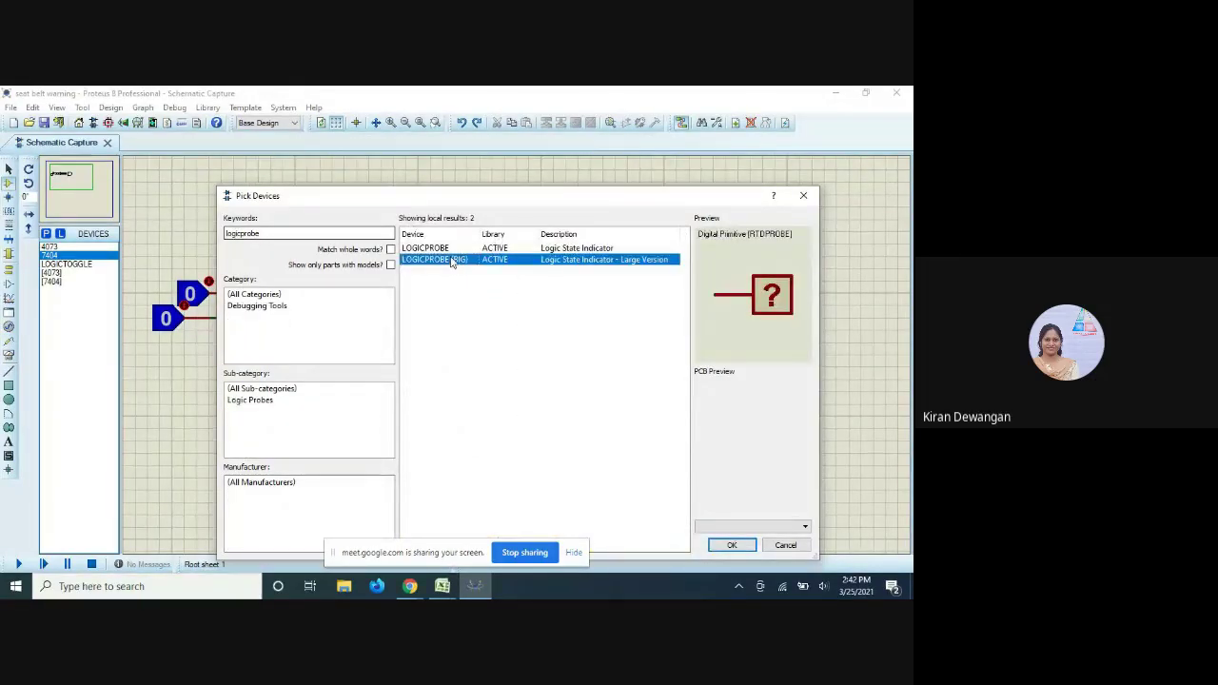
{"action": "left_click", "coordinate": [731, 545]}
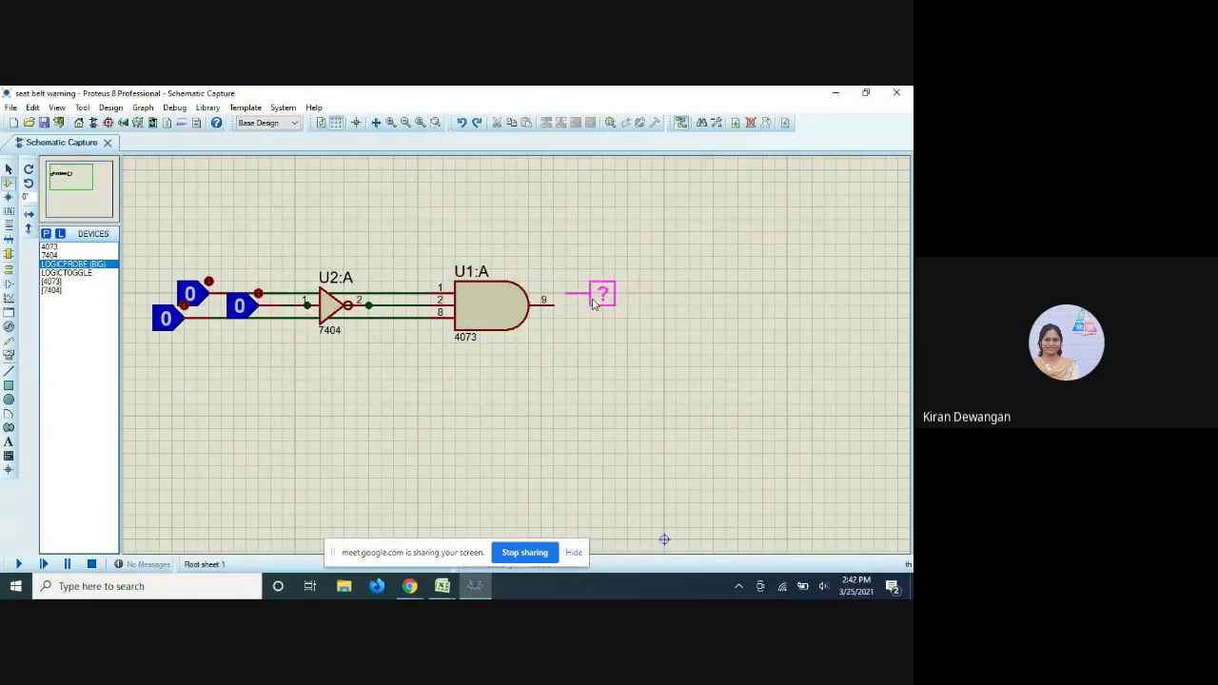
{"action": "left_click", "coordinate": [583, 300]}
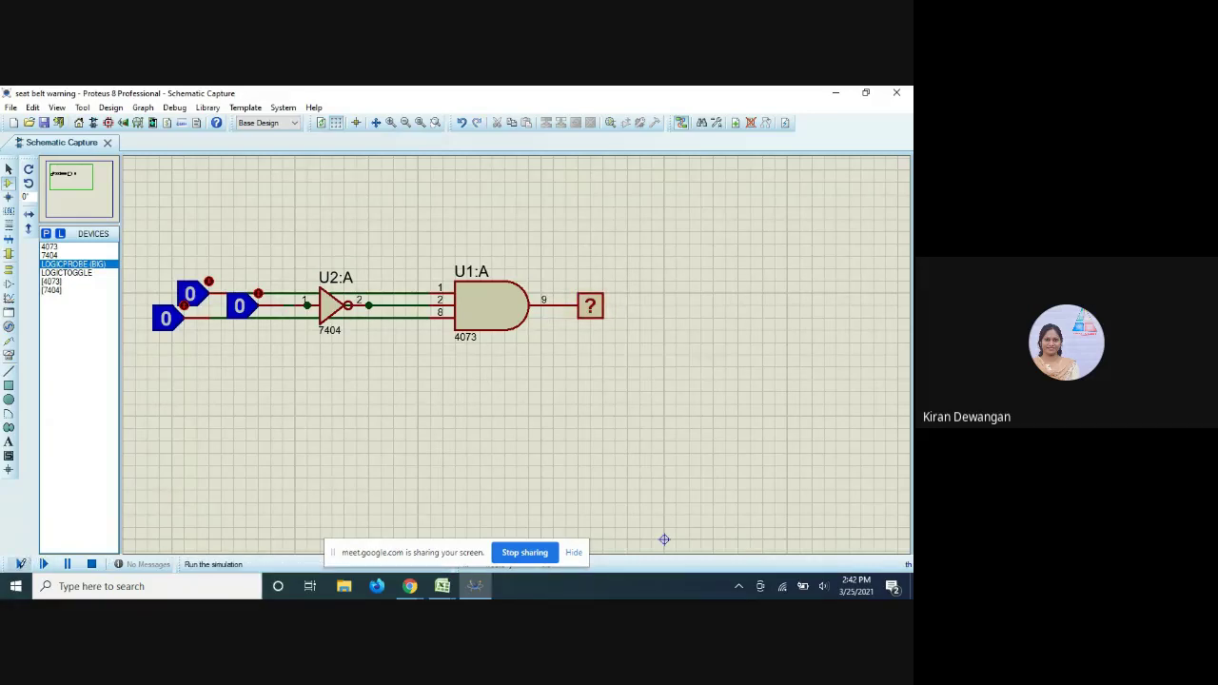
Run the simulation and set the upper and lower toggles to 1, leaving the middle at 0
{"action": "left_click", "coordinate": [19, 564]}
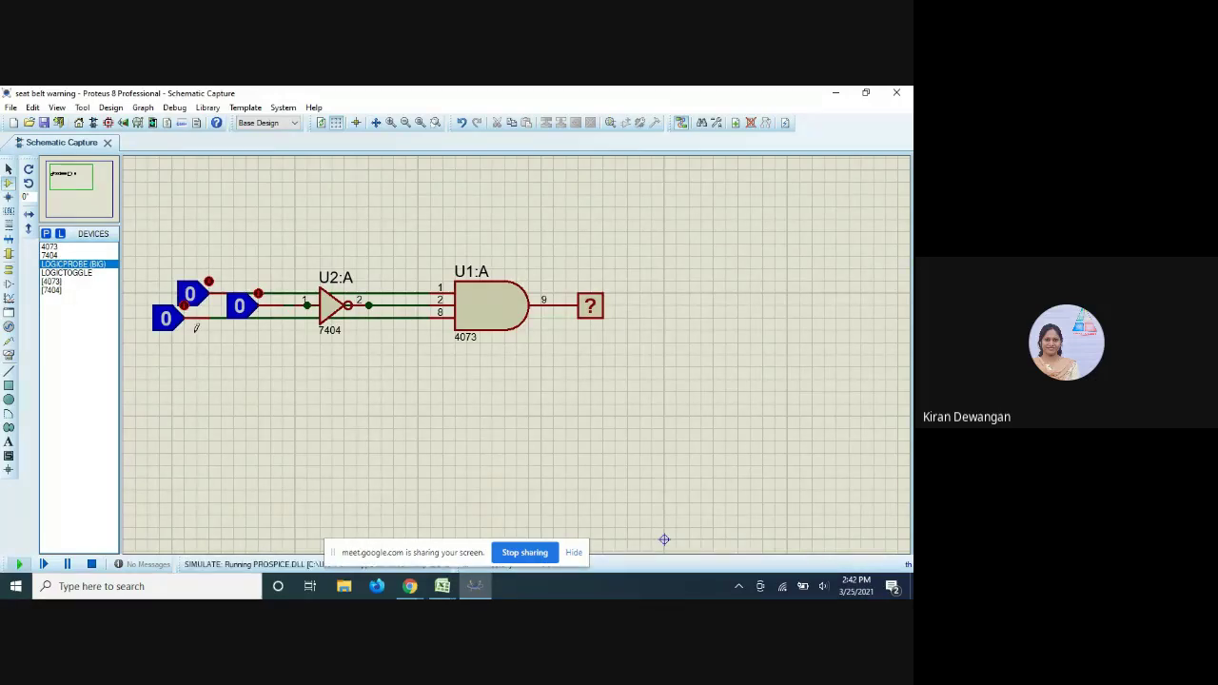
{"action": "left_click", "coordinate": [210, 276]}
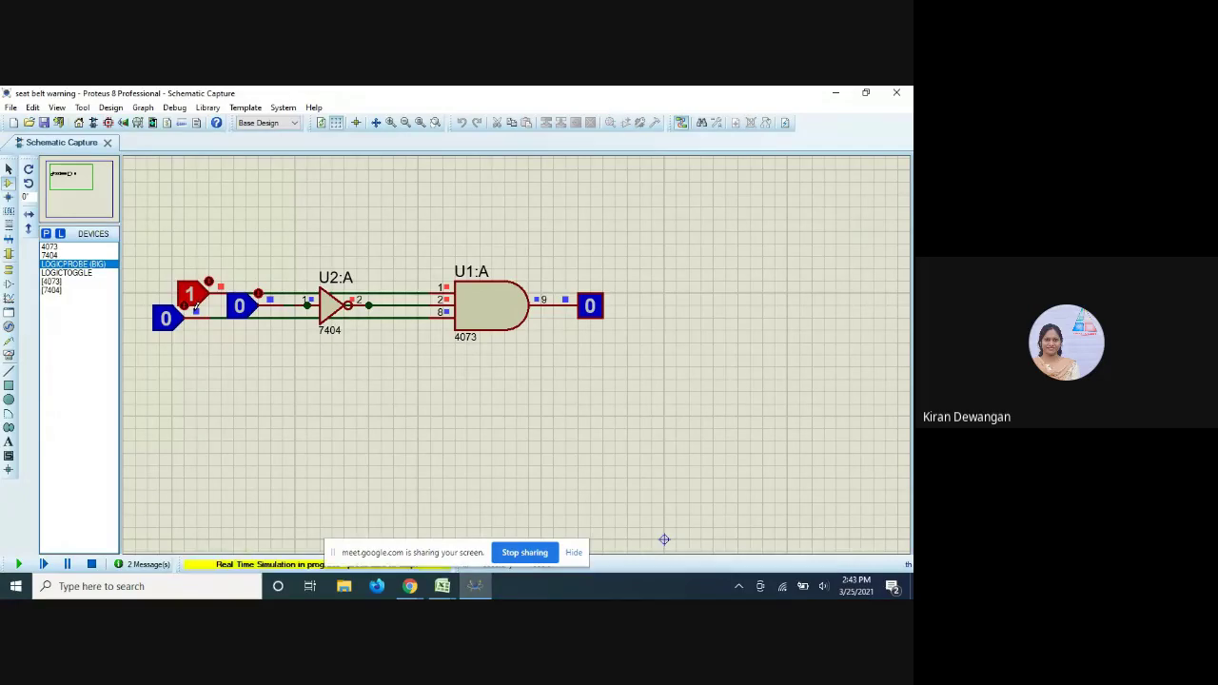
{"action": "left_click", "coordinate": [186, 305]}
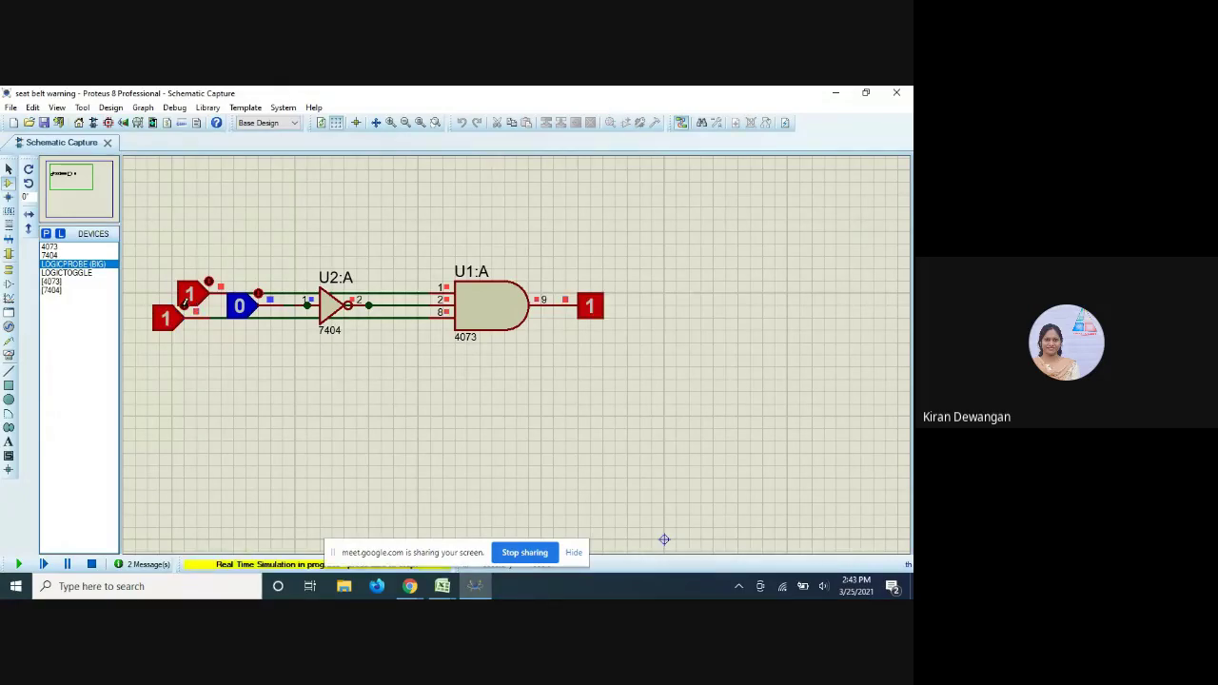